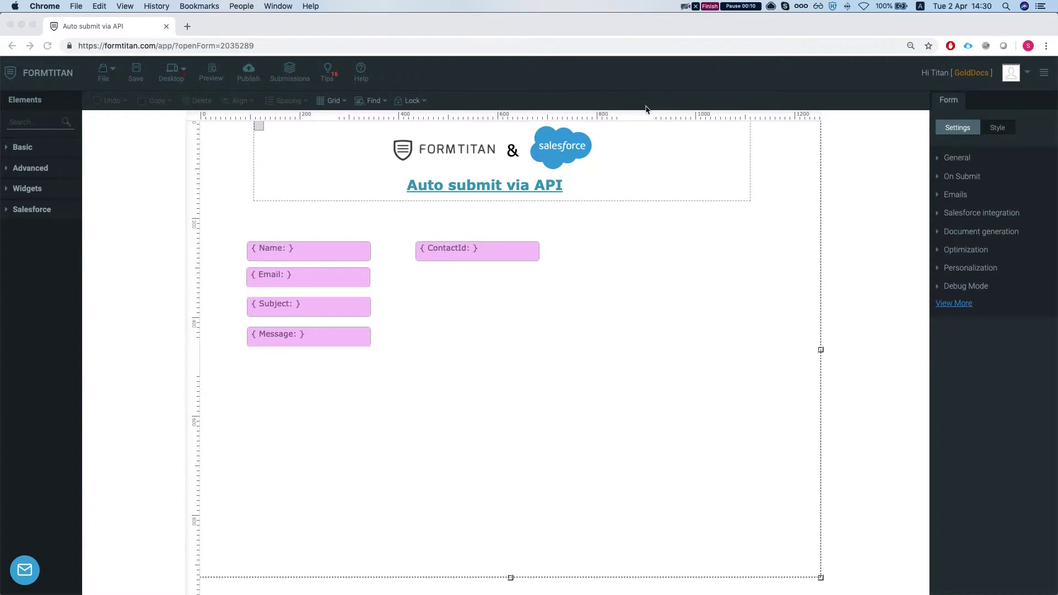
Switch to the Seven Force contact page and enter 'hello' as the name
key("ctrl+Up")
left_click(801, 165)
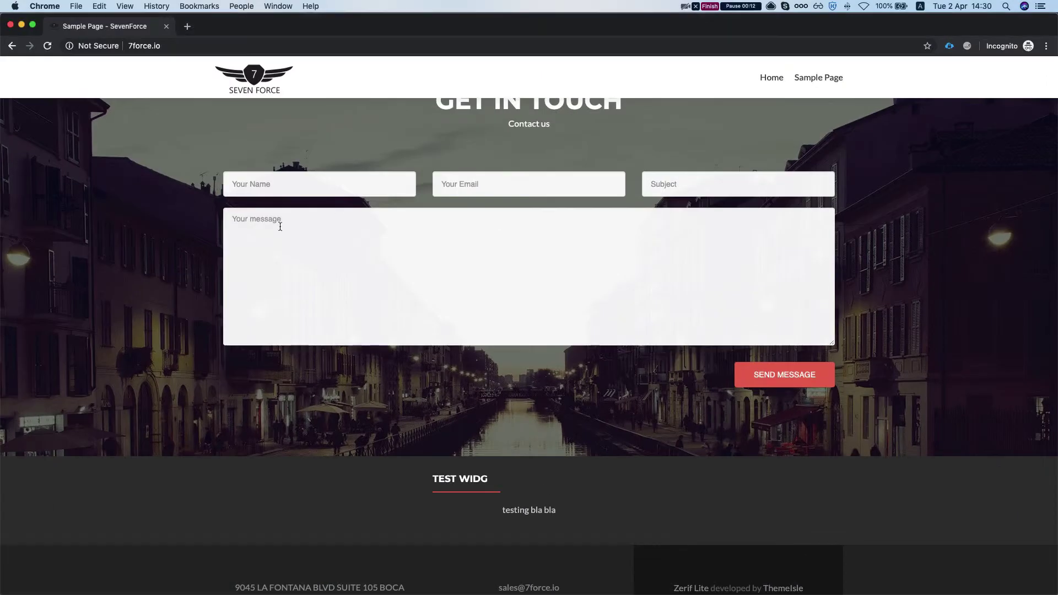
scroll(273, 178, "up", 1)
scroll(287, 178, "down", 1)
left_click(300, 177)
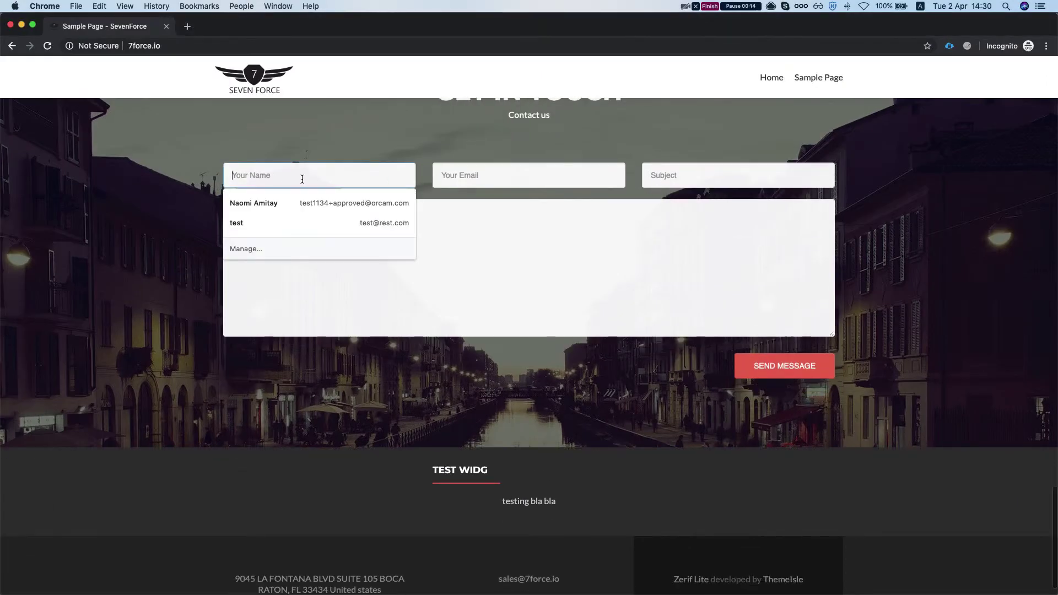
type("m")
key("BackSpace")
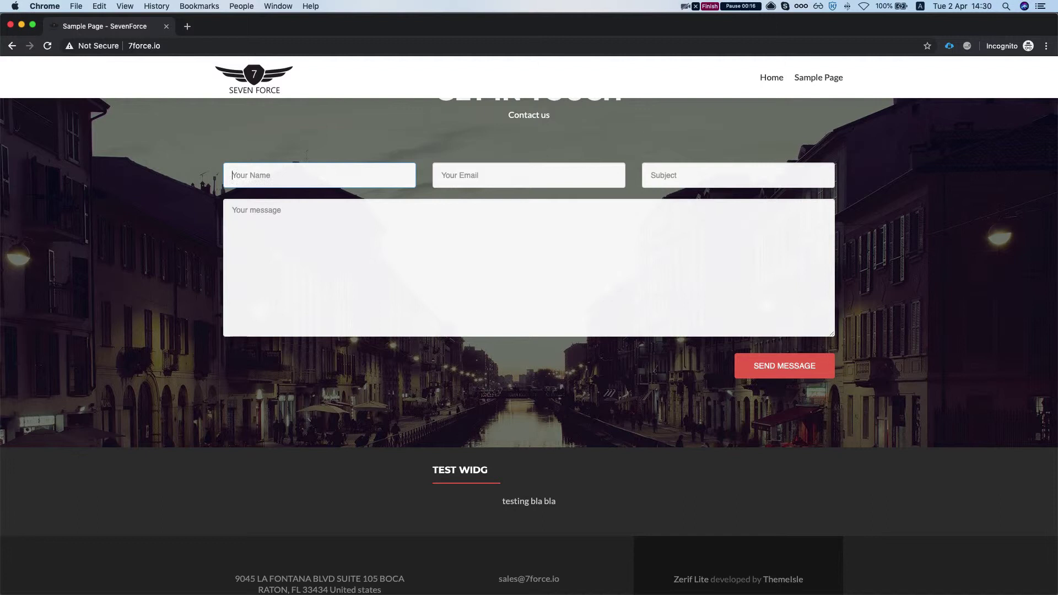
scroll(304, 179, "up", 2)
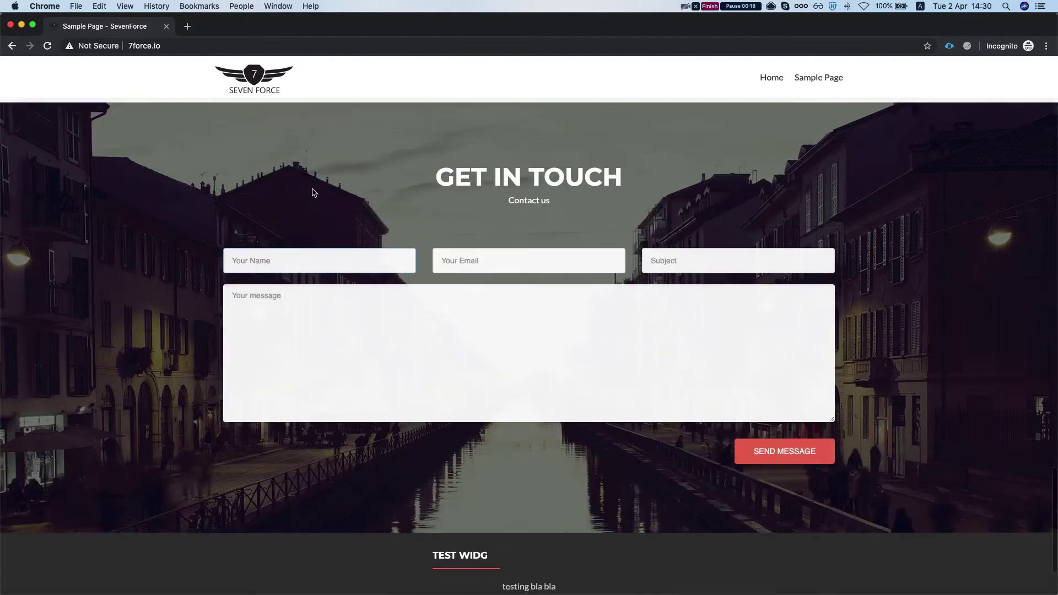
type("a")
key("BackSpace")
type("hello")
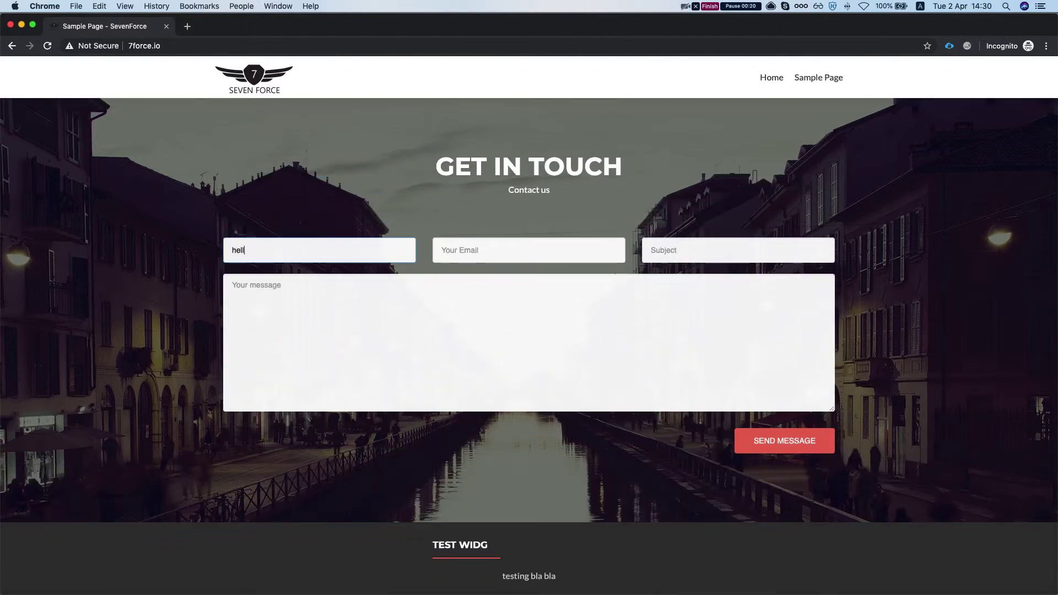
Fill in a test email, subject 'some subj' and message 'some msg'
key("Tab")
type("h")
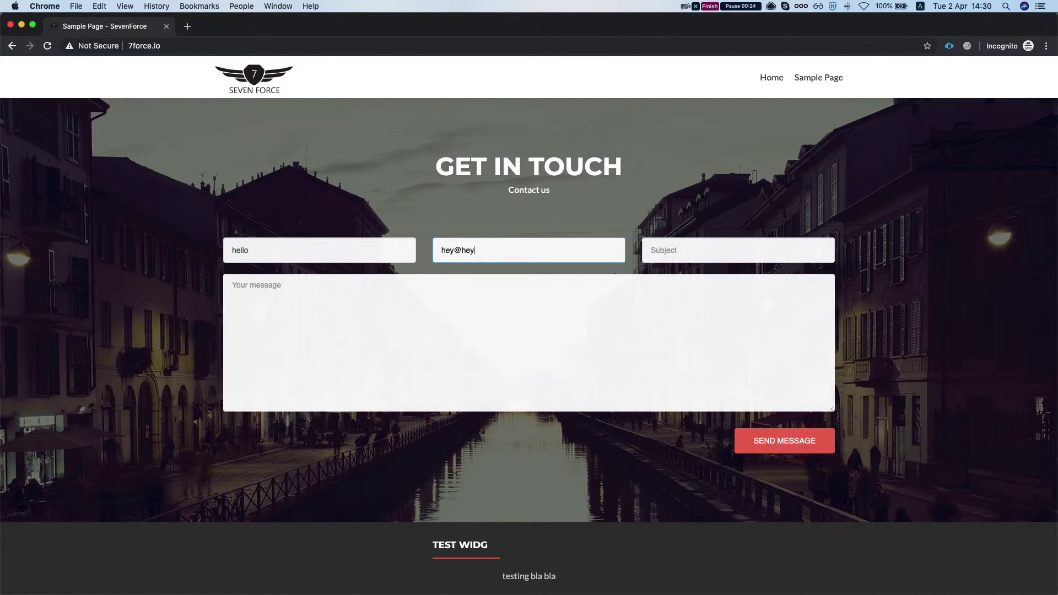
key("Tab")
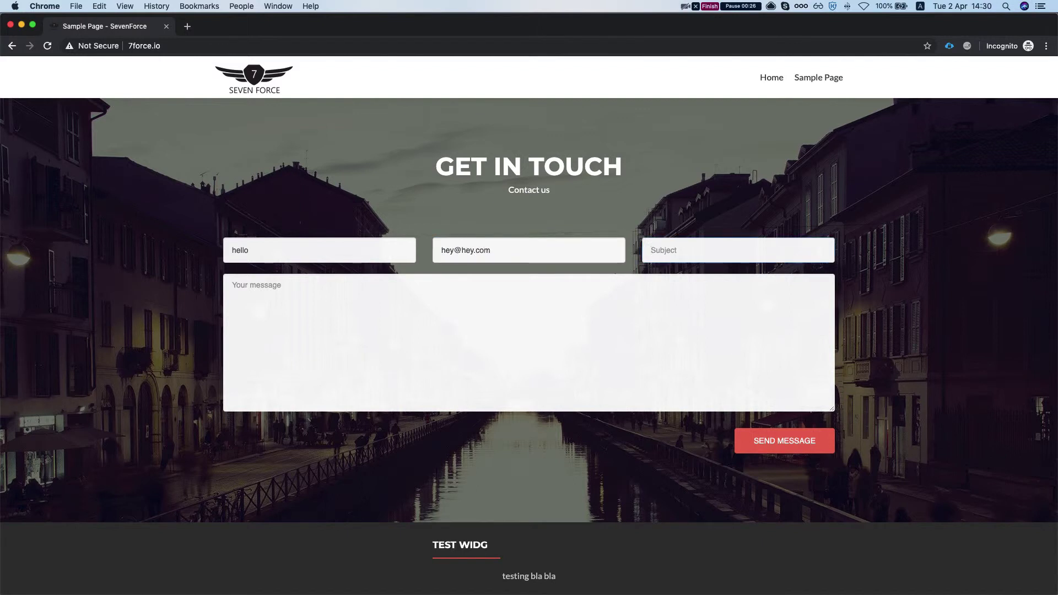
type("some subj")
key("Tab")
type("some m")
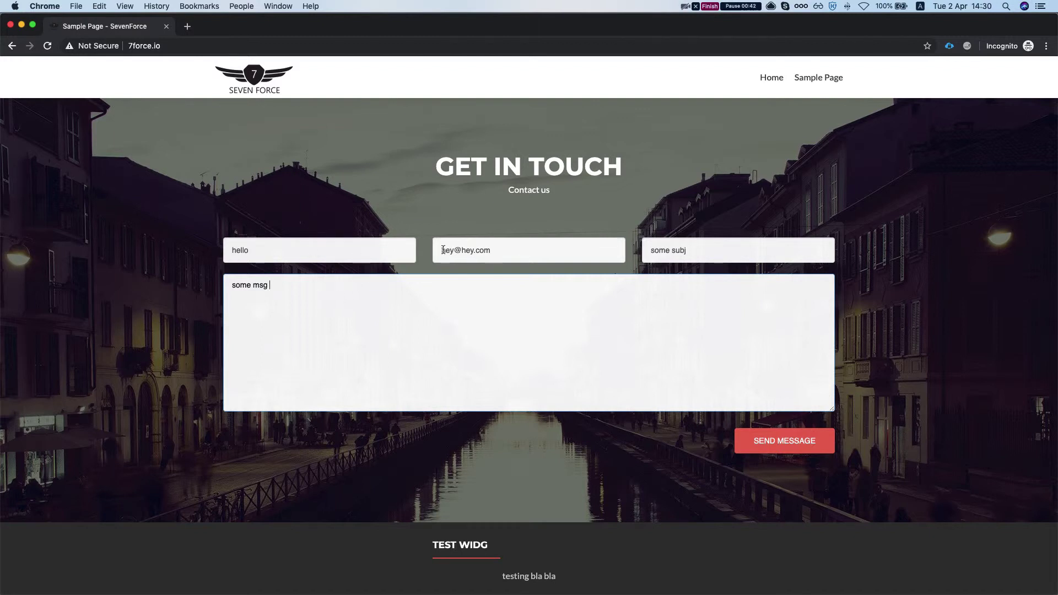
Check the entered email address and send the contact form
left_click_drag(443, 251, 439, 250)
left_click(506, 251)
left_click(441, 250)
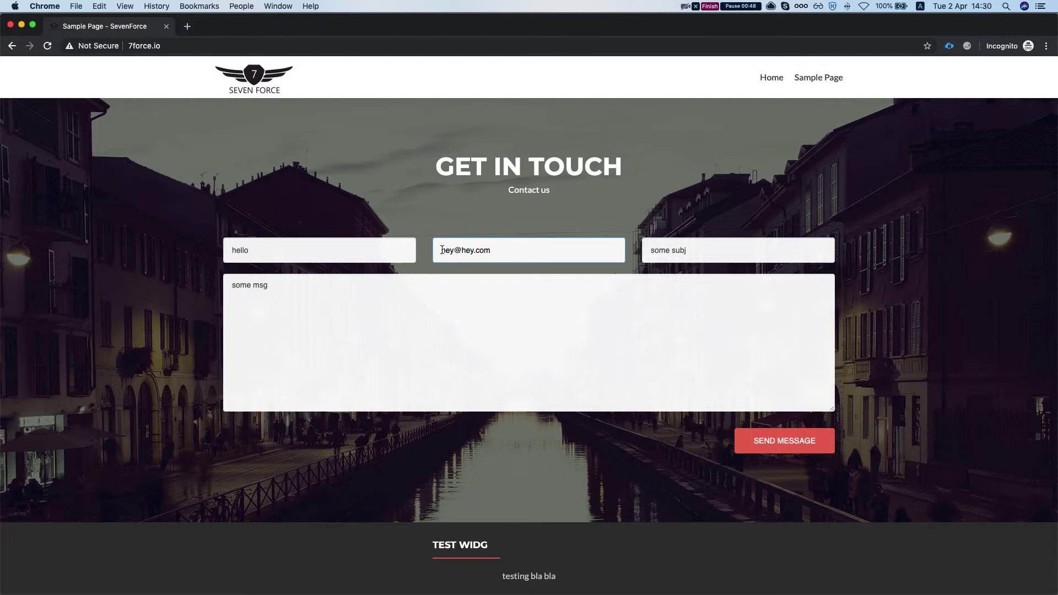
left_click(772, 441)
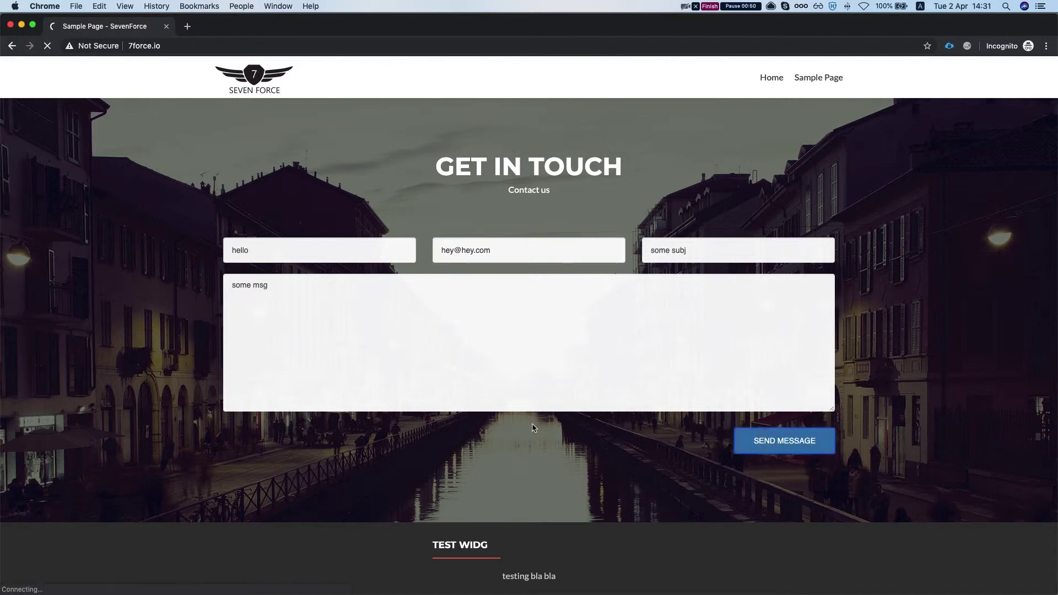
Switch to FormTitan and open the Salesforce integration logs
key("ctrl+Up")
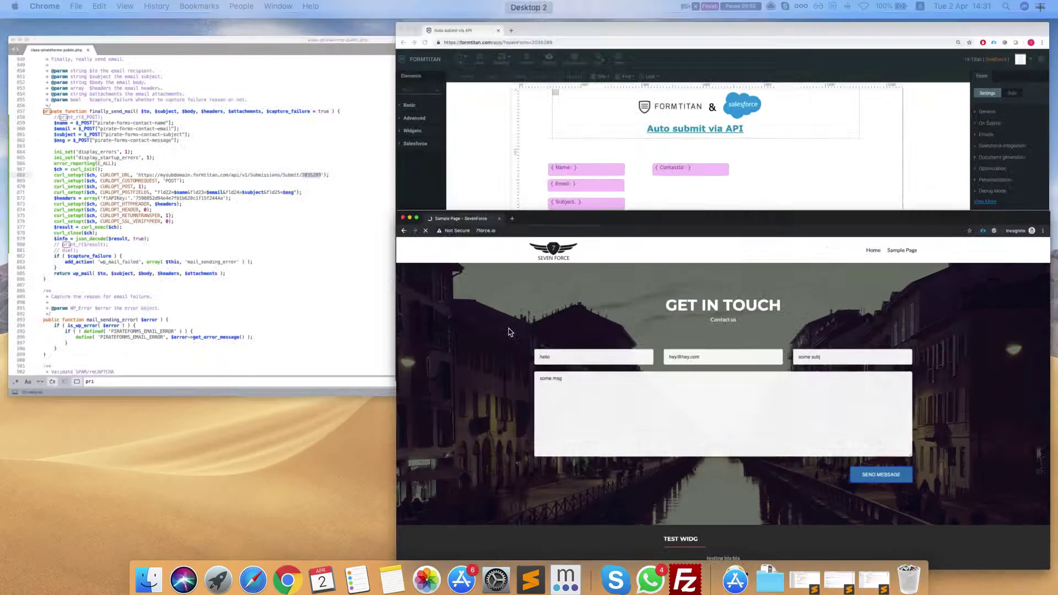
left_click(707, 250)
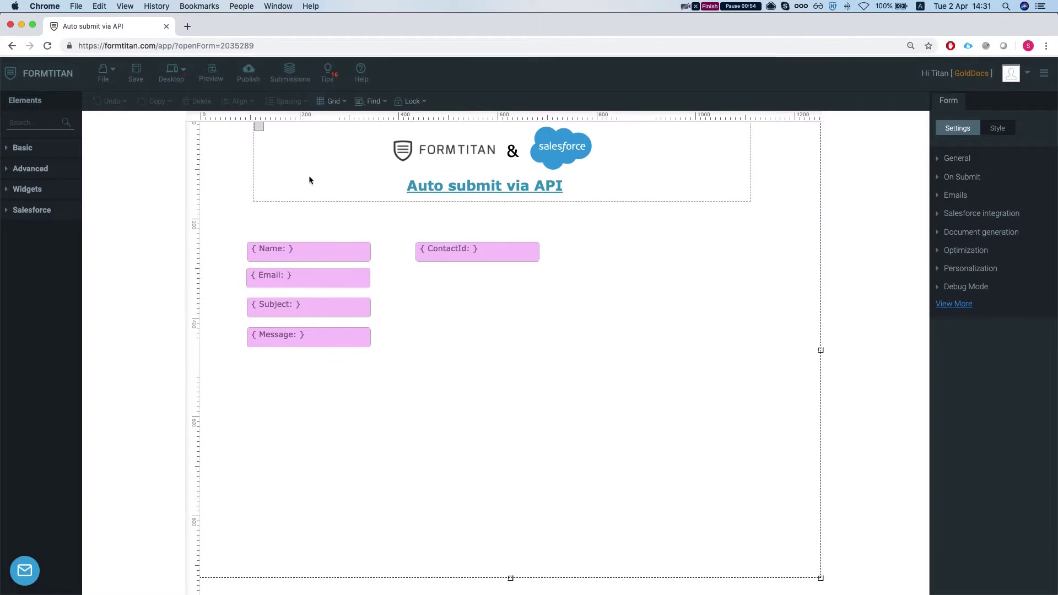
left_click(970, 215)
left_click(1002, 328)
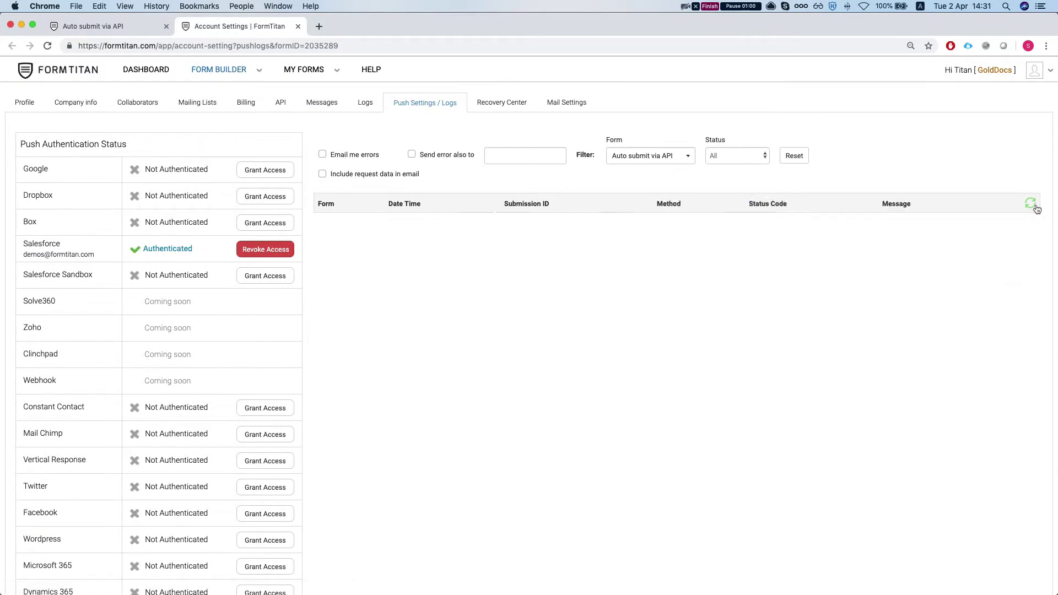
Reset the log filters and refresh until the 14:31 lead-creation entry appears
left_click(1032, 204)
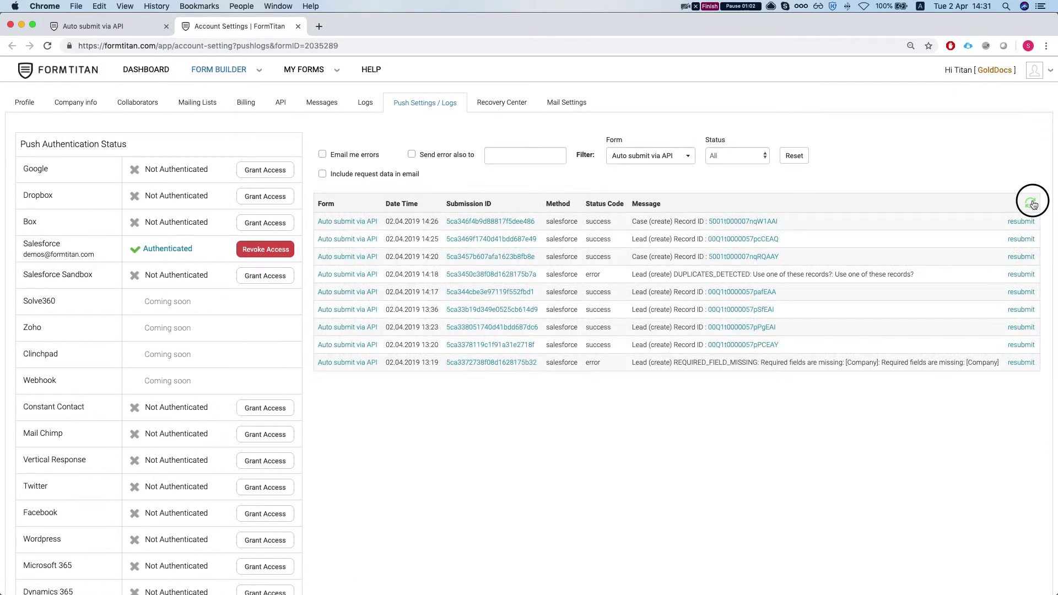
left_click(794, 156)
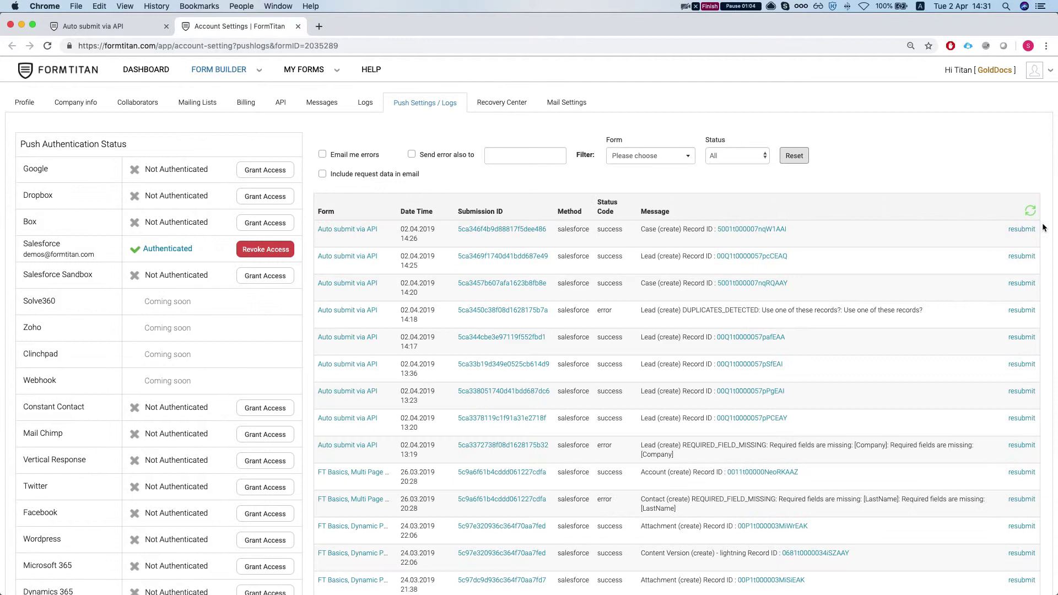
left_click(1030, 210)
left_click(1031, 210)
left_click(1031, 211)
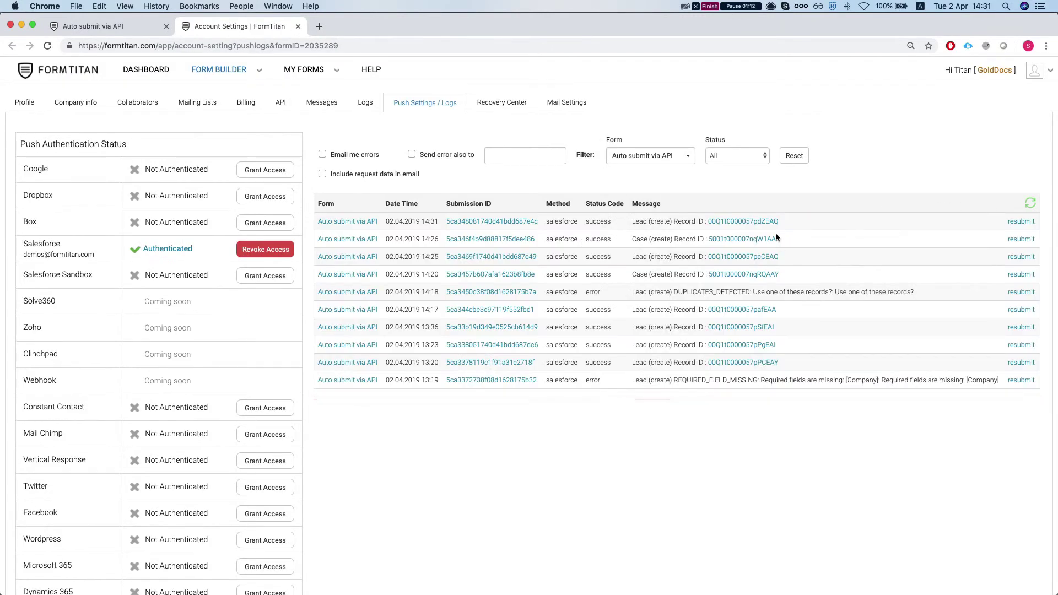
Open the new lead's Salesforce record and check its Description holds the message
left_click(717, 222, "super")
left_click(386, 27)
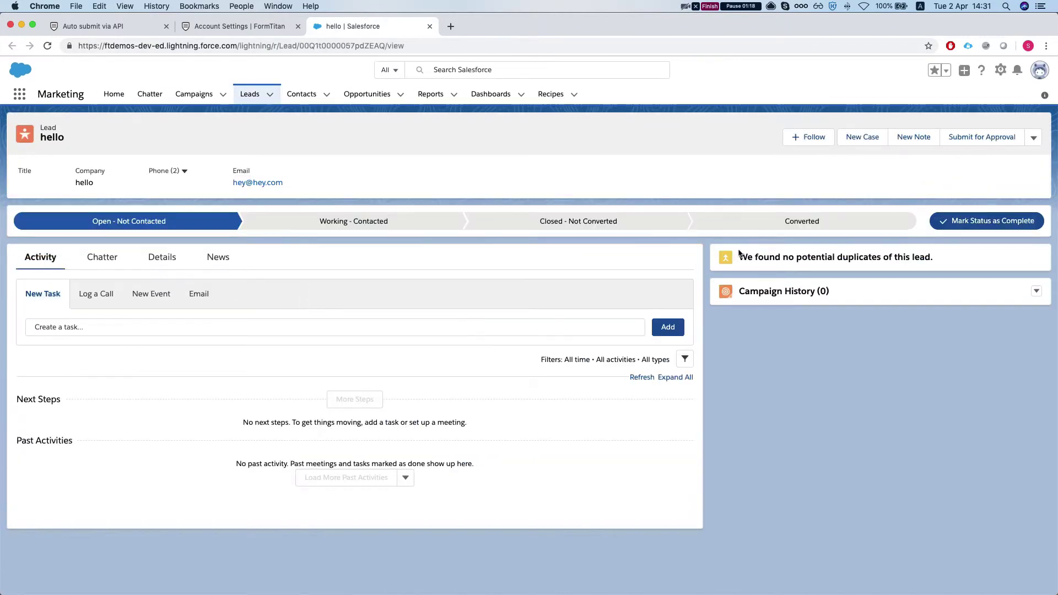
left_click(150, 259)
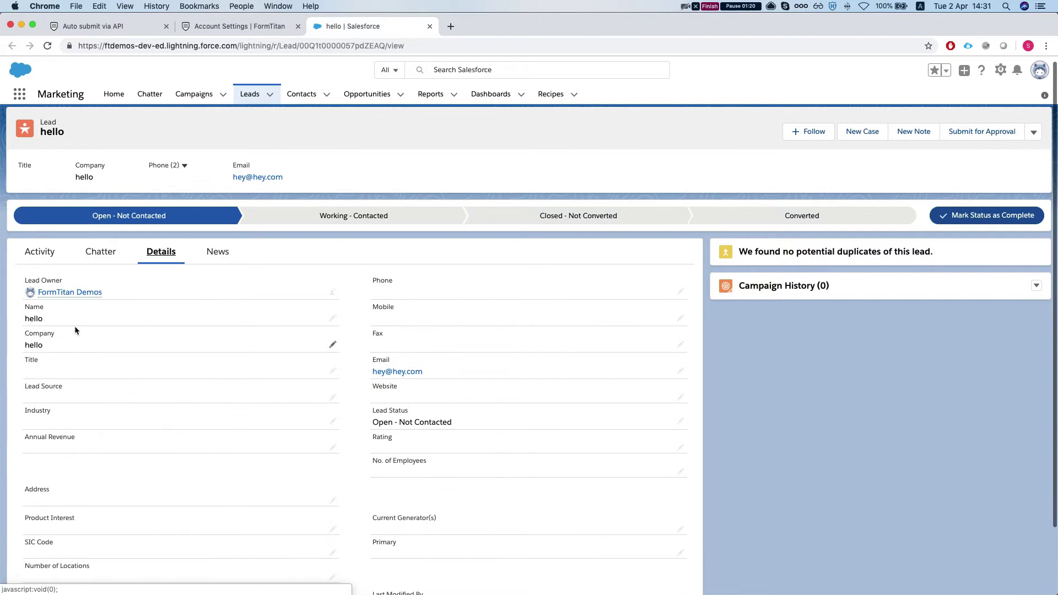
scroll(75, 325, "down", 3)
scroll(88, 303, "down", 1)
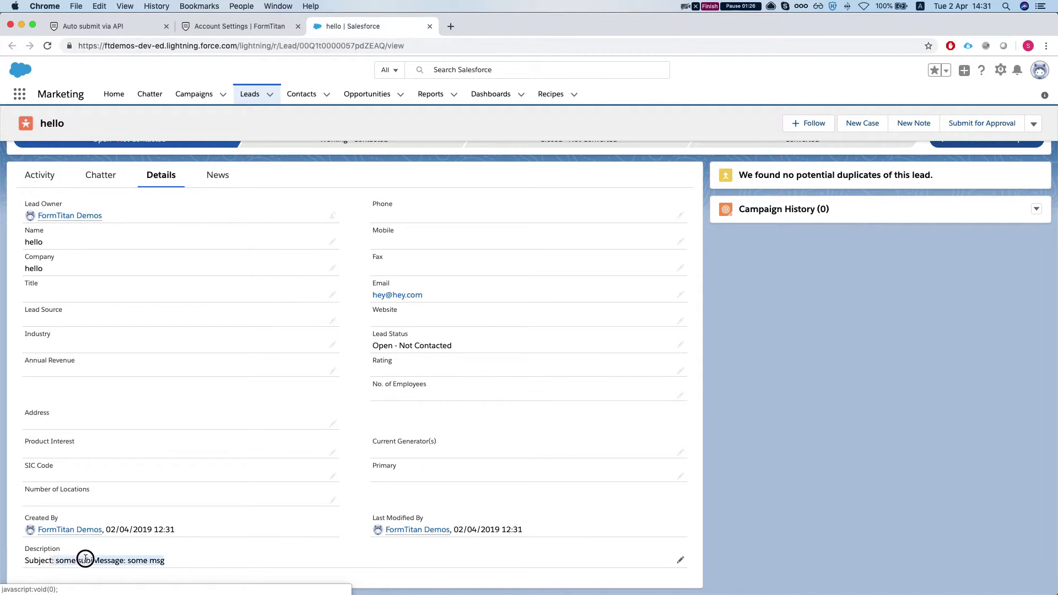
left_click_drag(100, 561, 152, 559)
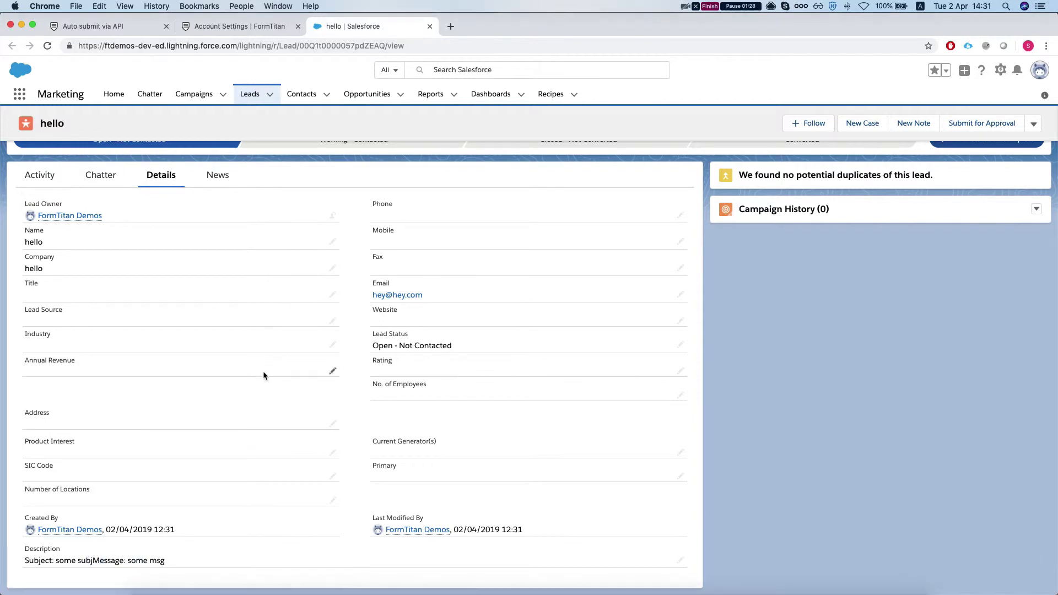
Return to Salesforce and open an existing contact's Details tab
key("ctrl+Right")
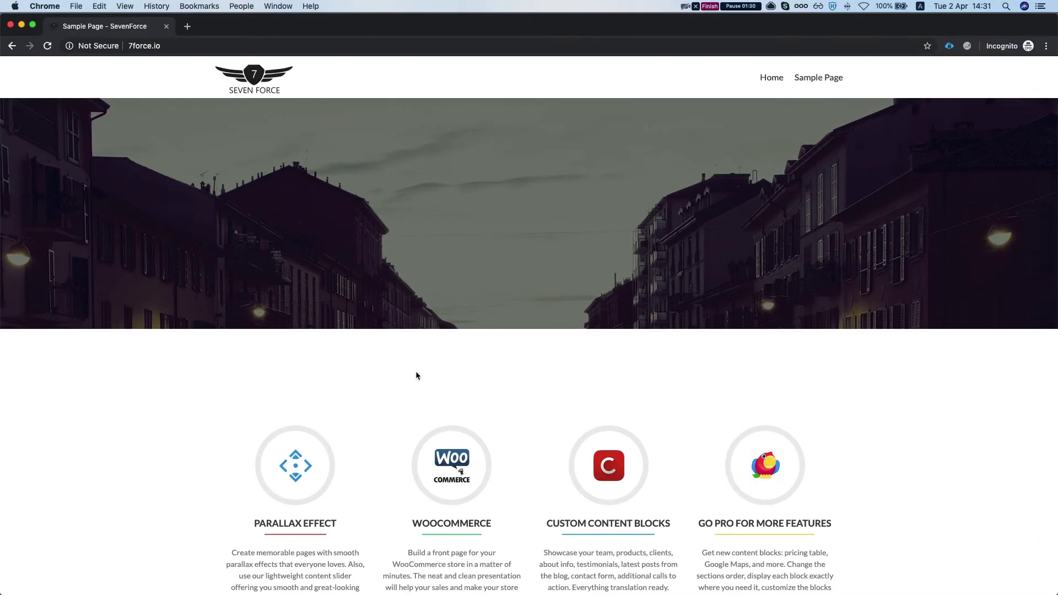
key("ctrl+Up")
left_click(794, 183)
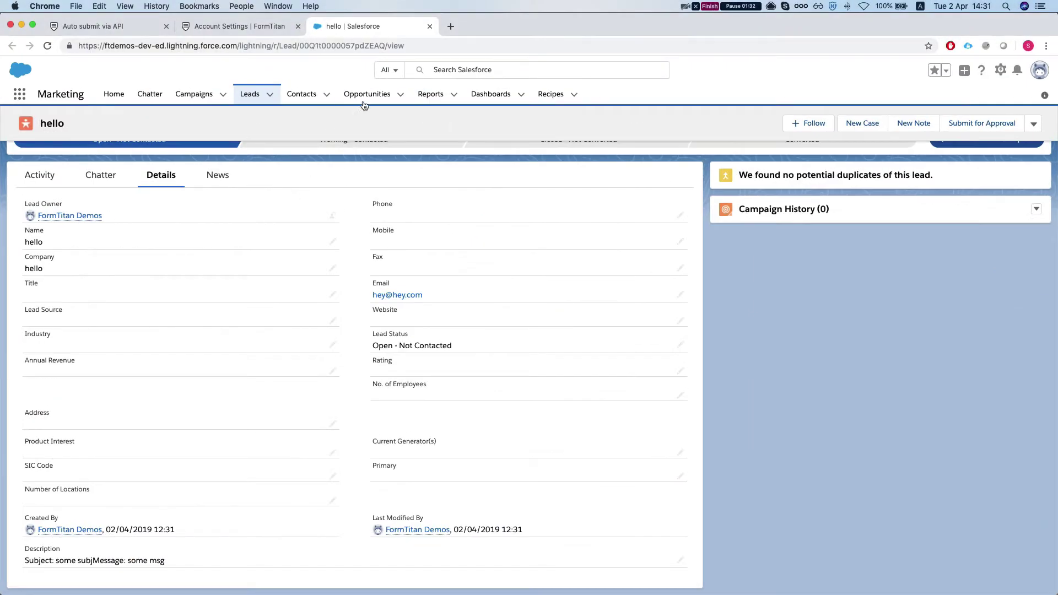
left_click(302, 94)
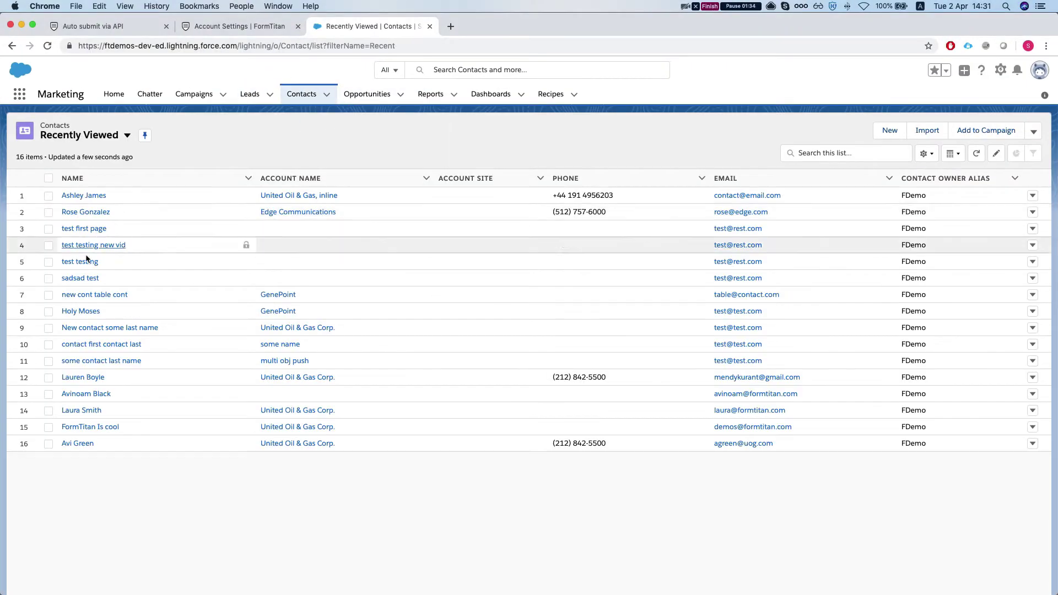
left_click(93, 212)
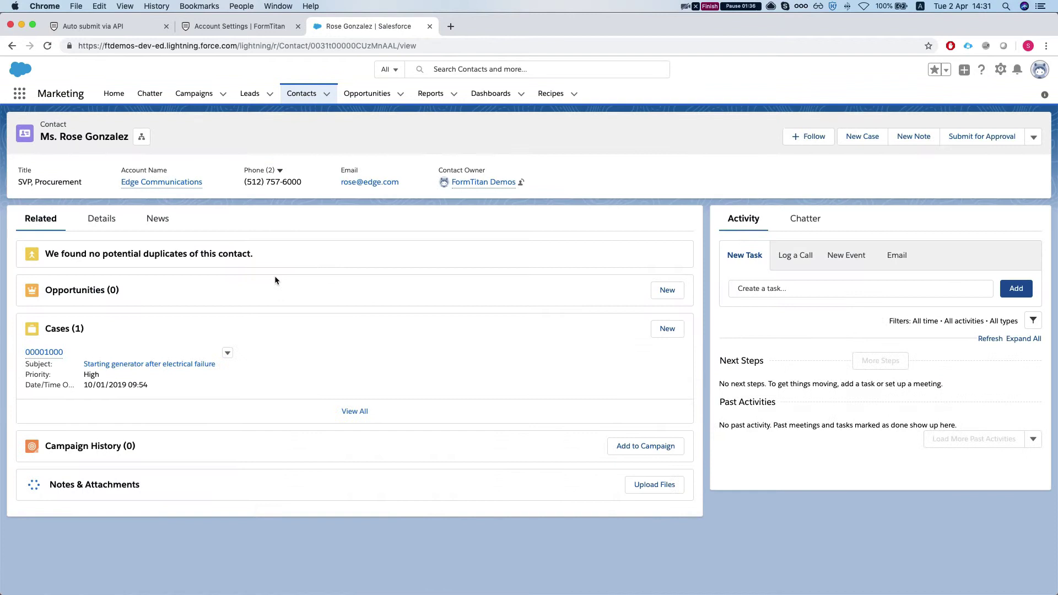
left_click(102, 219)
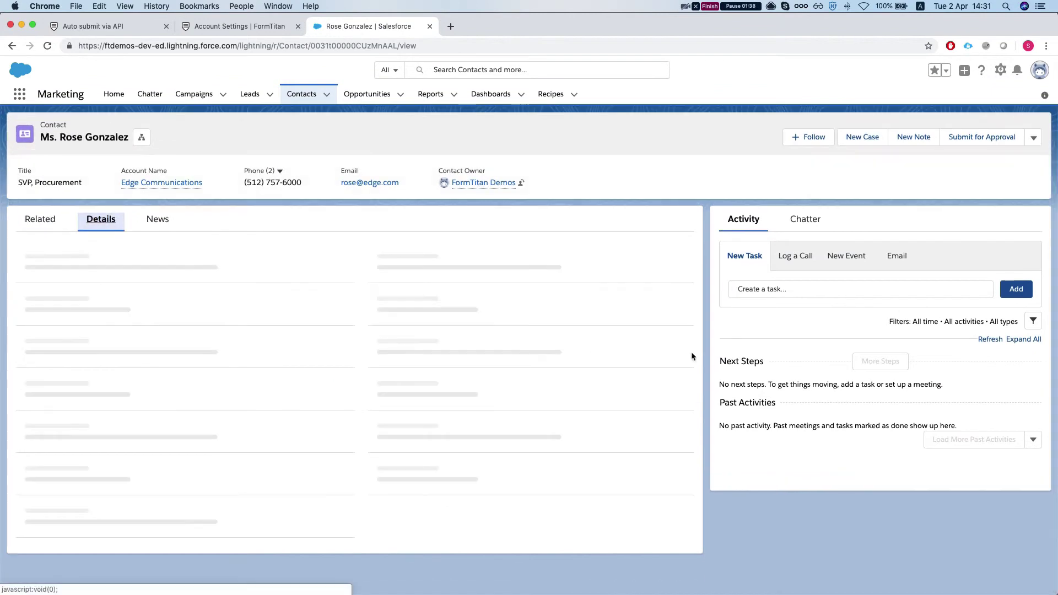
Select and copy the contact's email address
scroll(469, 358, "down", 2)
left_click_drag(432, 343, 373, 342)
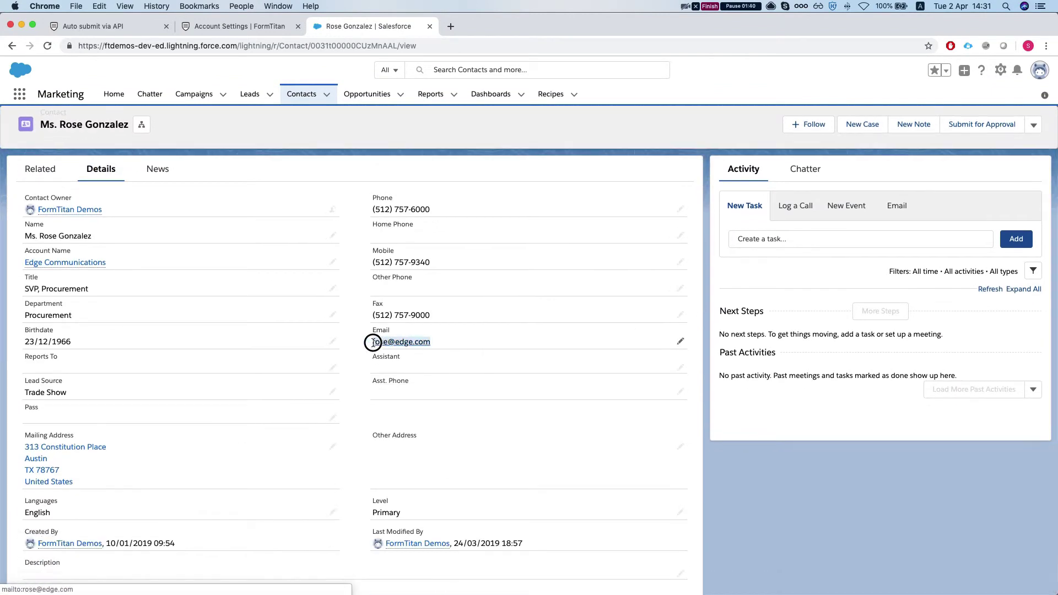
left_click(373, 343)
left_click_drag(471, 347, 371, 341)
key("super+c")
key("ctrl+Up")
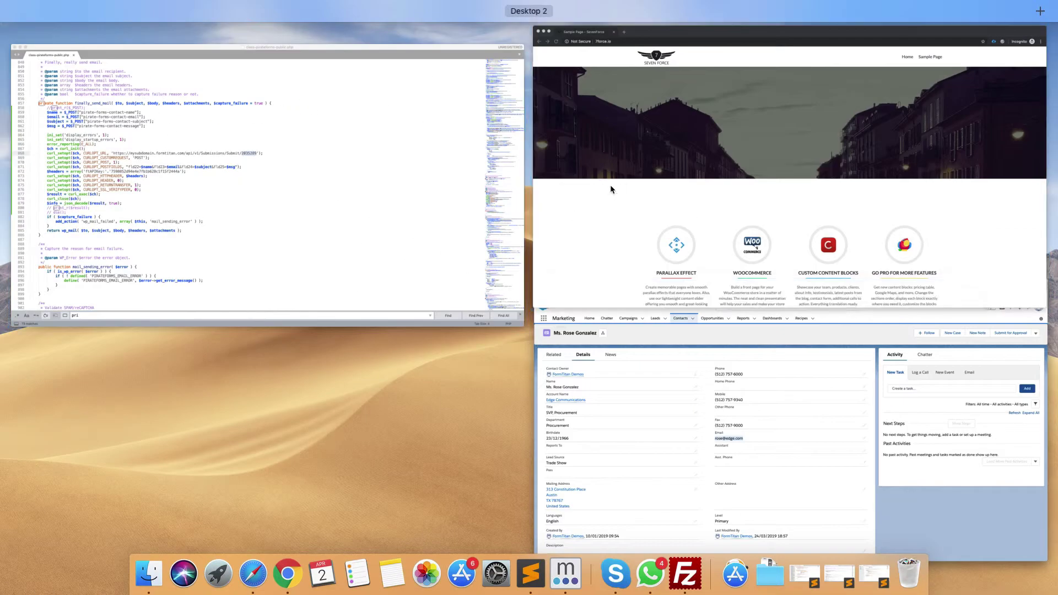
On the Seven Force form, enter the existing contact's name and email address
left_click(610, 184)
scroll(386, 441, "down", 10)
scroll(411, 457, "down", 15)
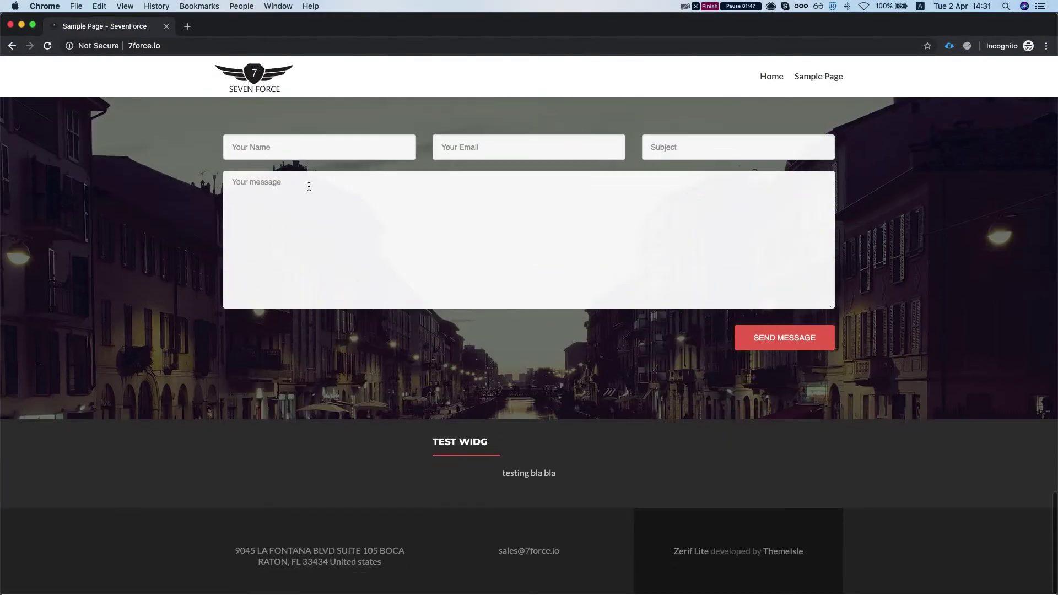
left_click(325, 151)
type("ro")
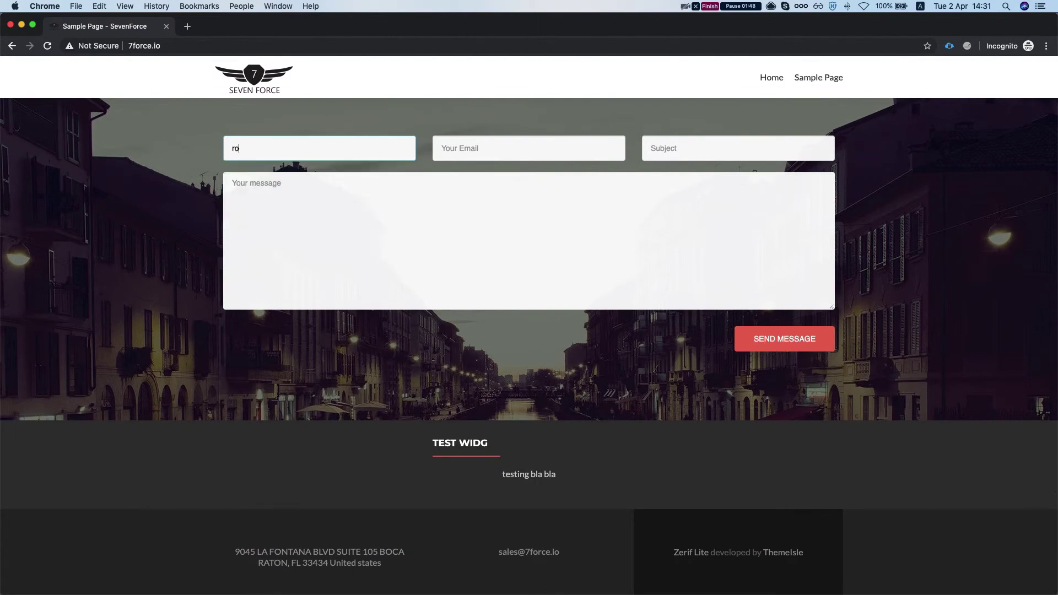
type("se")
key("Tab")
Add subject 'subj' and message 'hi trying to reach you', then send the form
key("Tab")
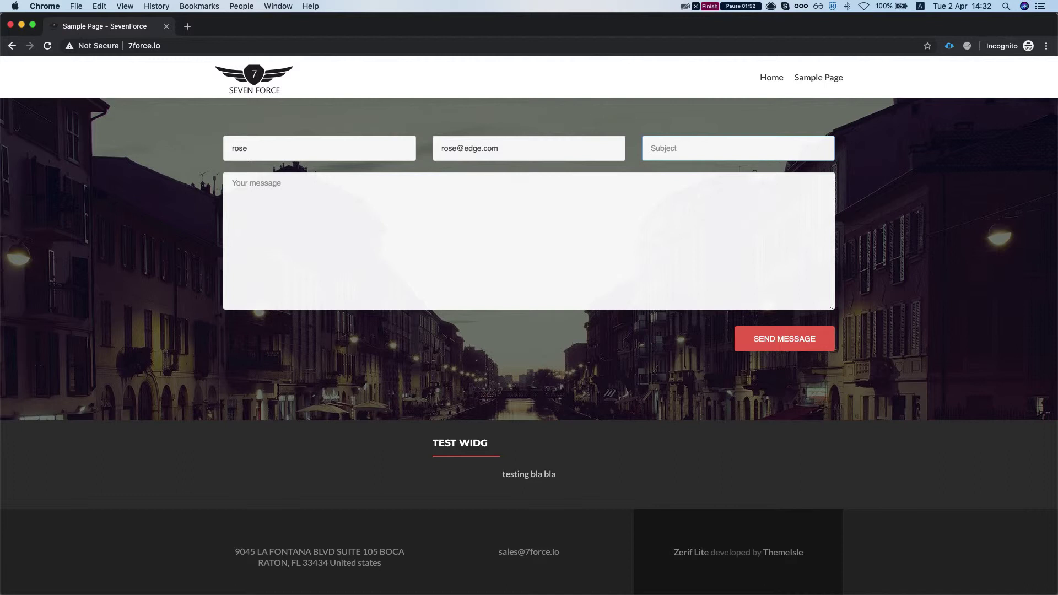
type("subj")
key("Tab")
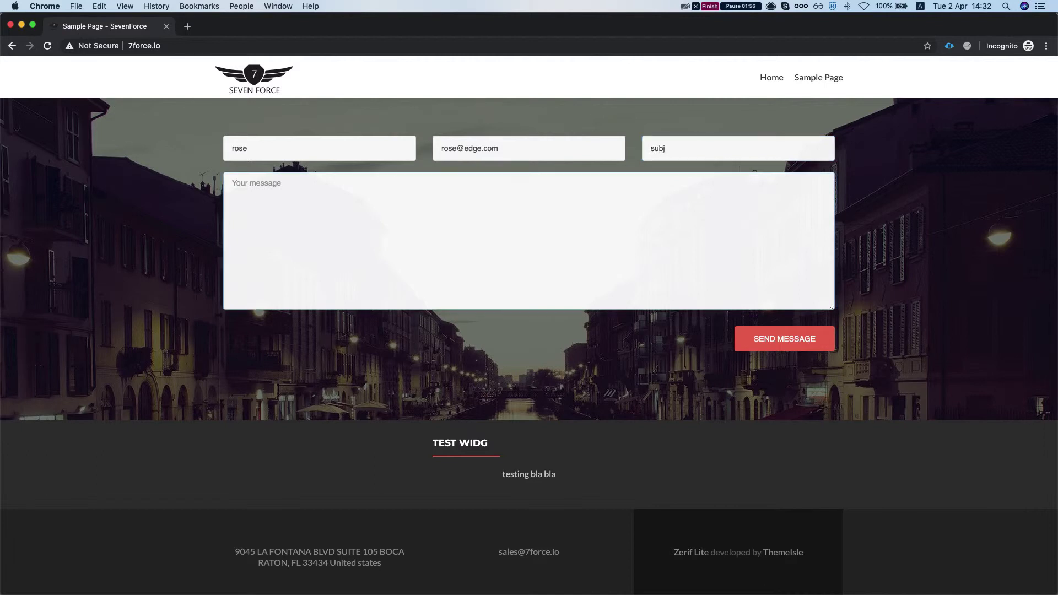
type("hi trying to reach tou")
left_click(785, 339)
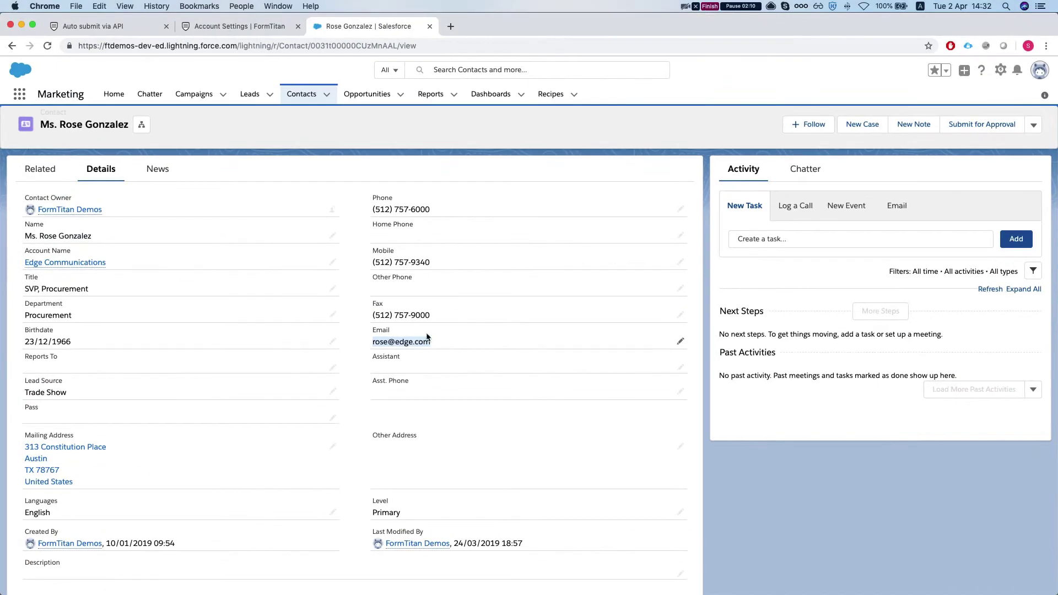
Scroll the existing contact's Details tab, which has no activity listed yet
scroll(428, 337, "down", 1)
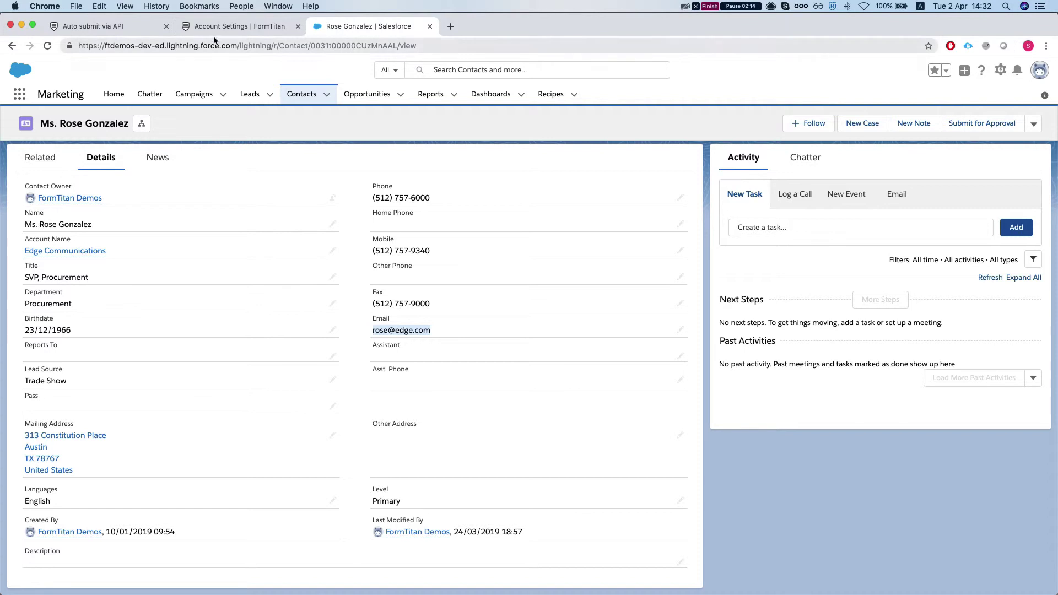
Reset the push log filter and refresh until the 14:32 Case (create) entry appears
left_click(232, 26)
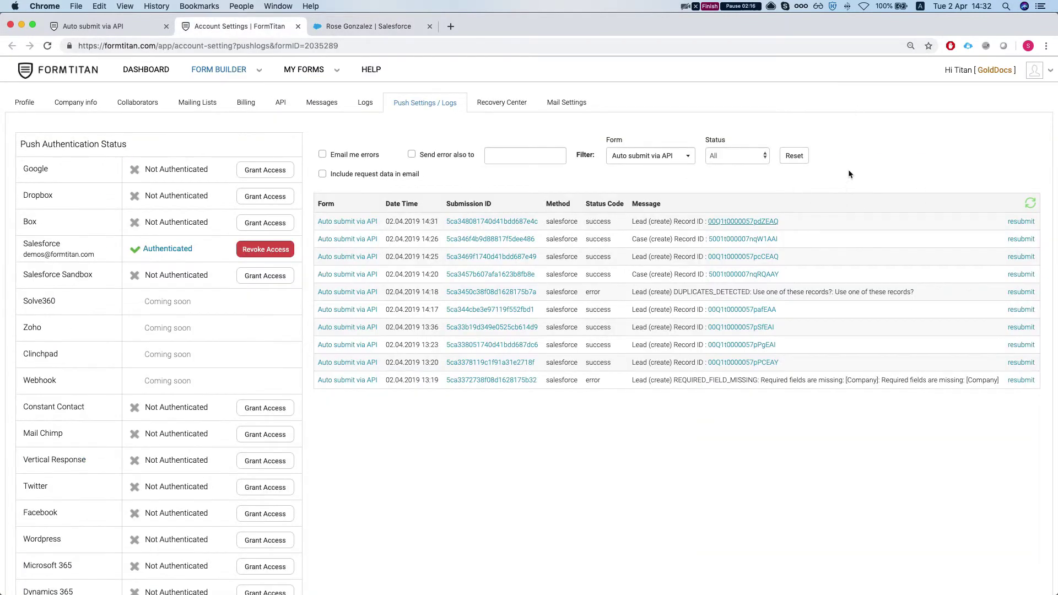
left_click(796, 156)
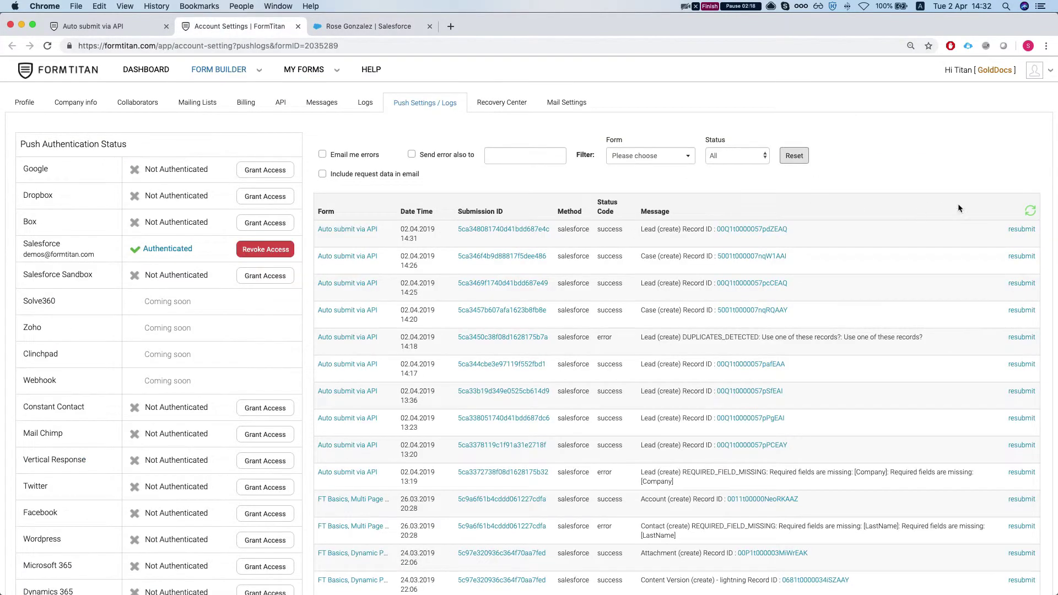
left_click(1029, 212)
left_click(1029, 213)
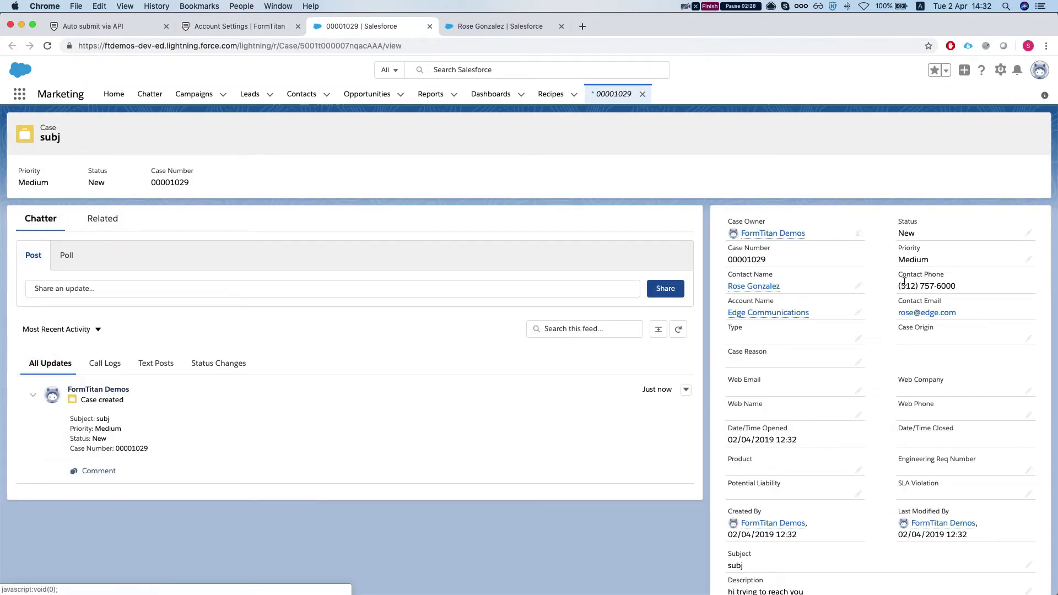
Scroll the 'subj' case to its Description and highlight 'hi trying to reach you'
scroll(905, 282, "down", 1)
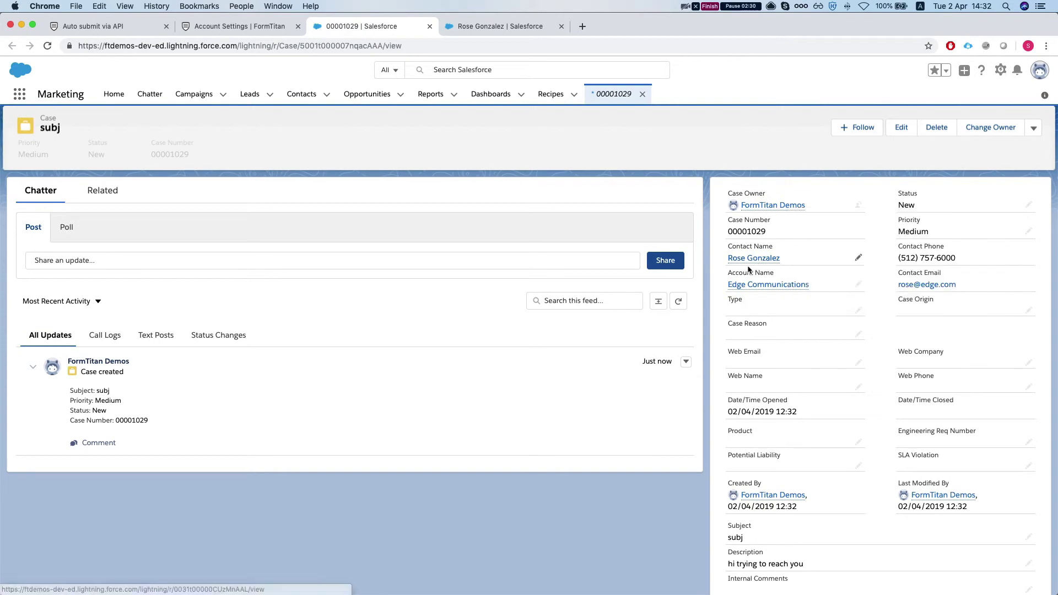
scroll(200, 239, "up", 1)
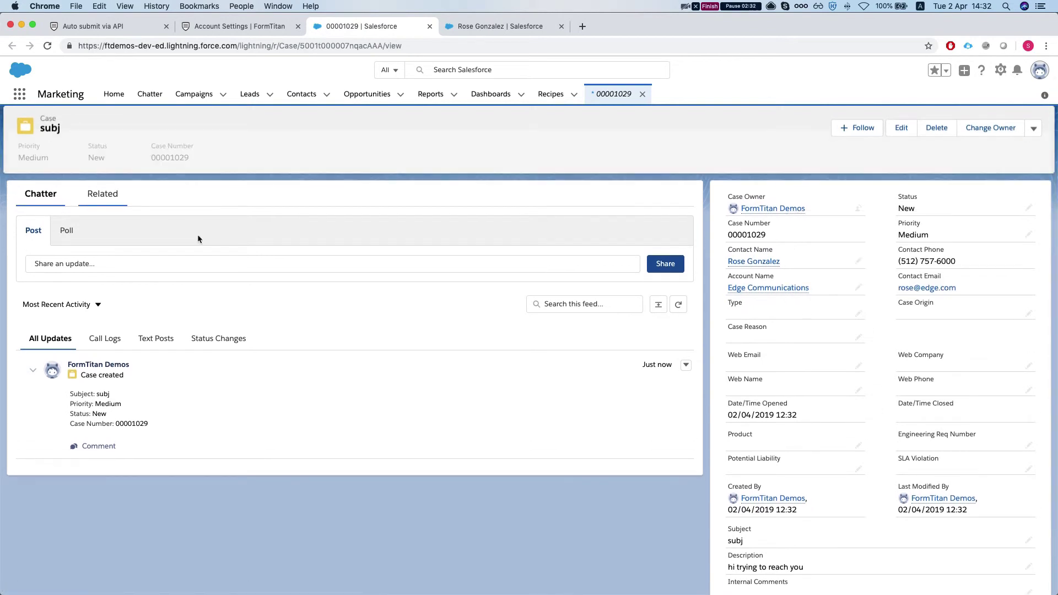
scroll(1029, 503, "down", 2)
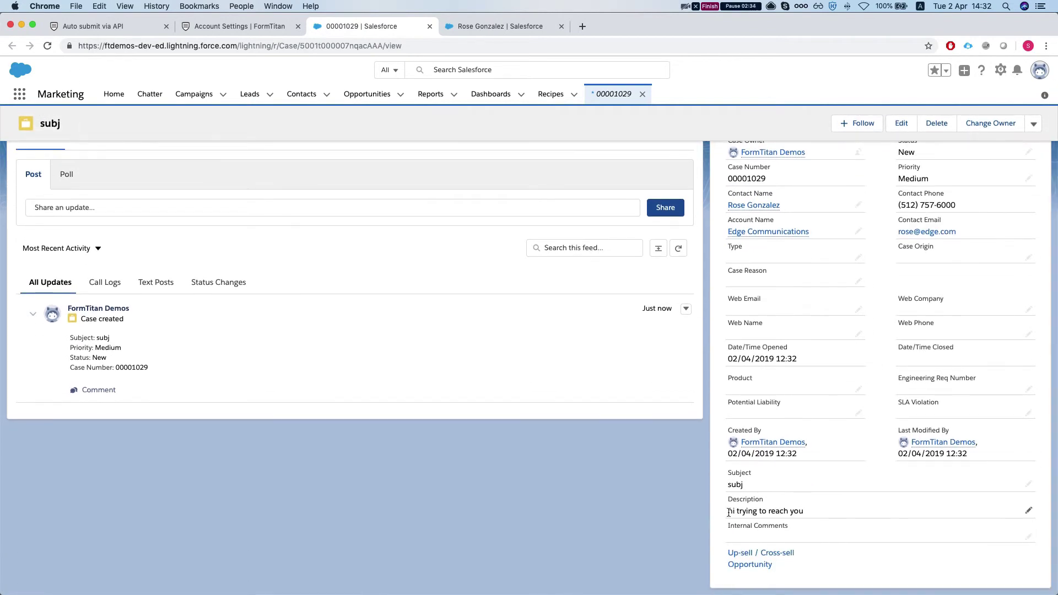
left_click_drag(806, 512, 759, 511)
key("ctrl+Up")
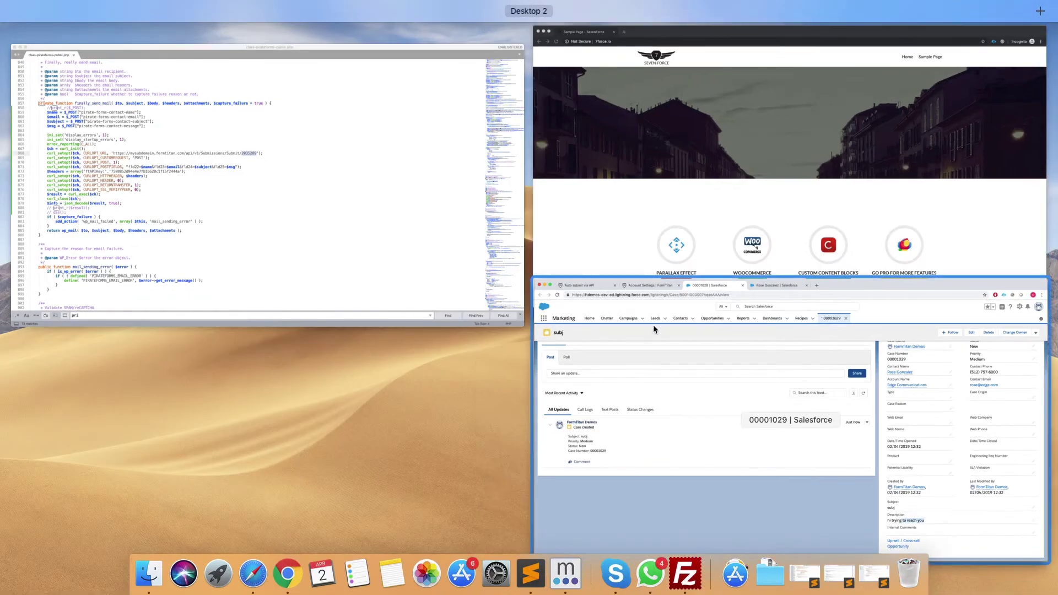
In the Auto submit via API form, inspect the Contact lookup's email condition without changes
left_click(616, 333)
left_click(88, 27)
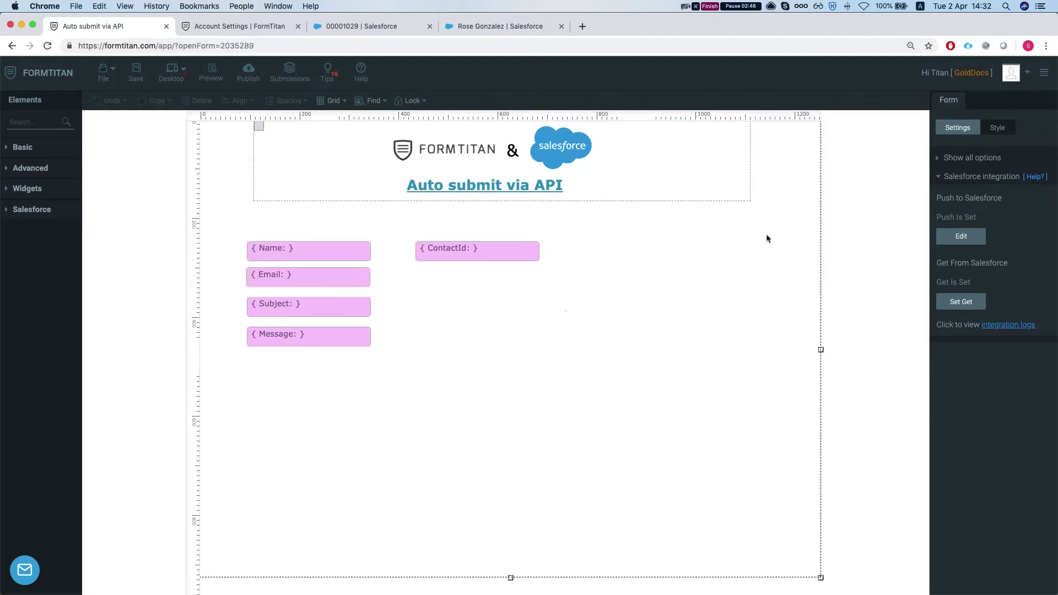
left_click(976, 302)
left_click(677, 169)
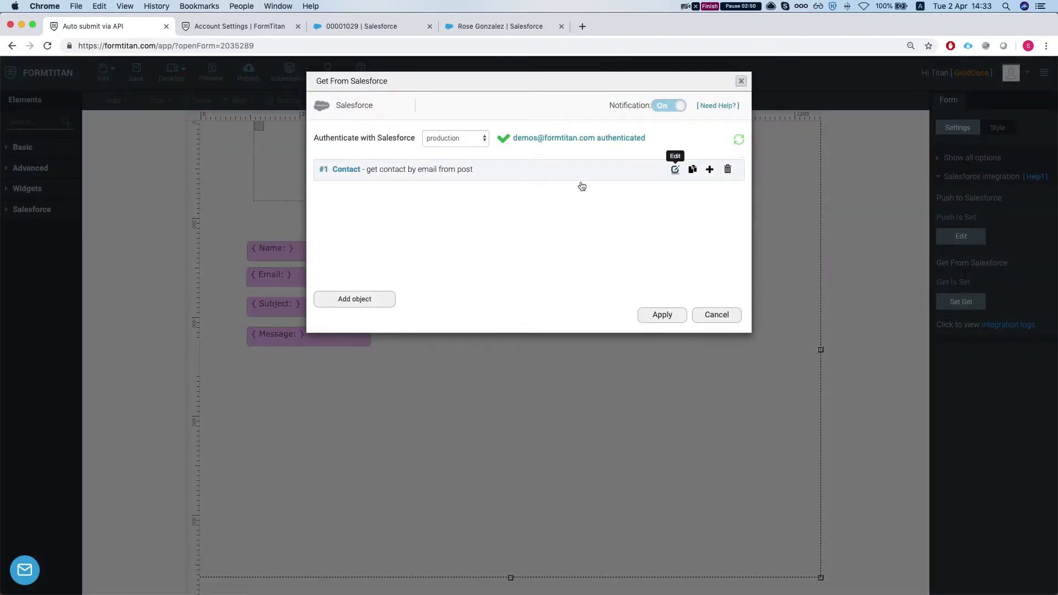
left_click(345, 178)
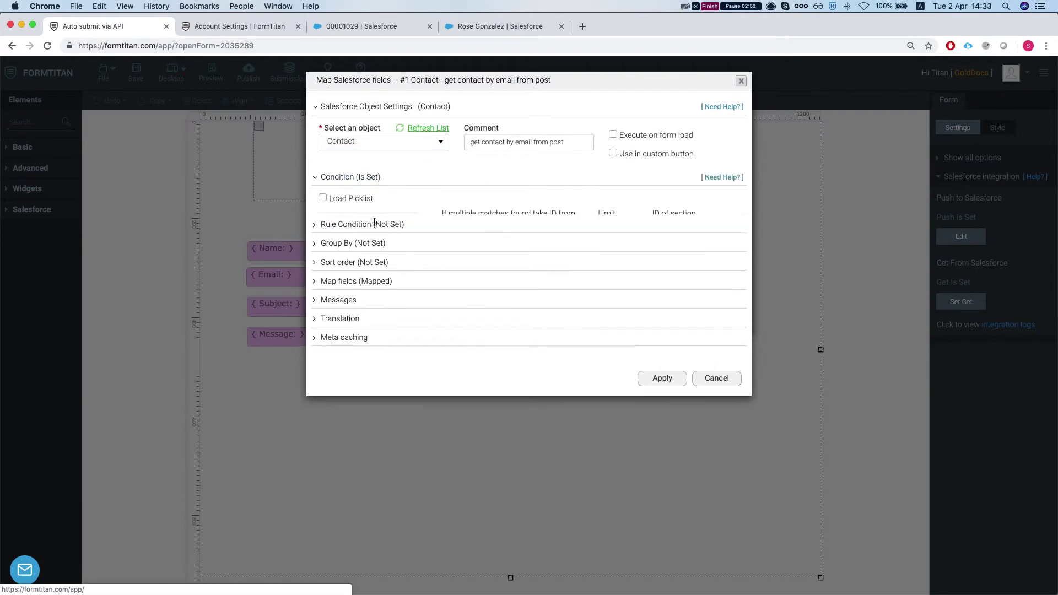
left_click(365, 244)
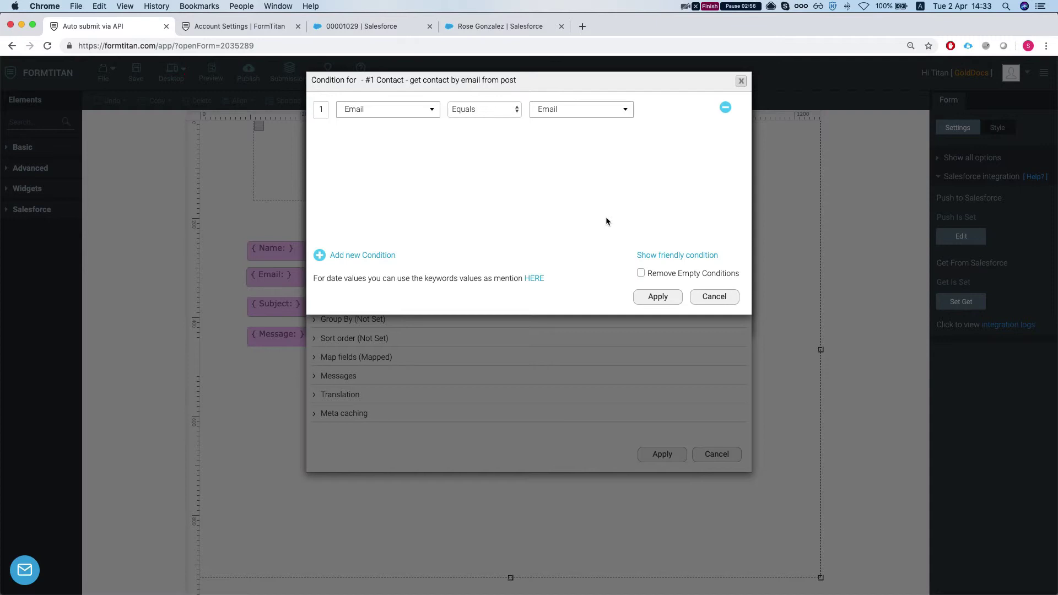
left_click(717, 297)
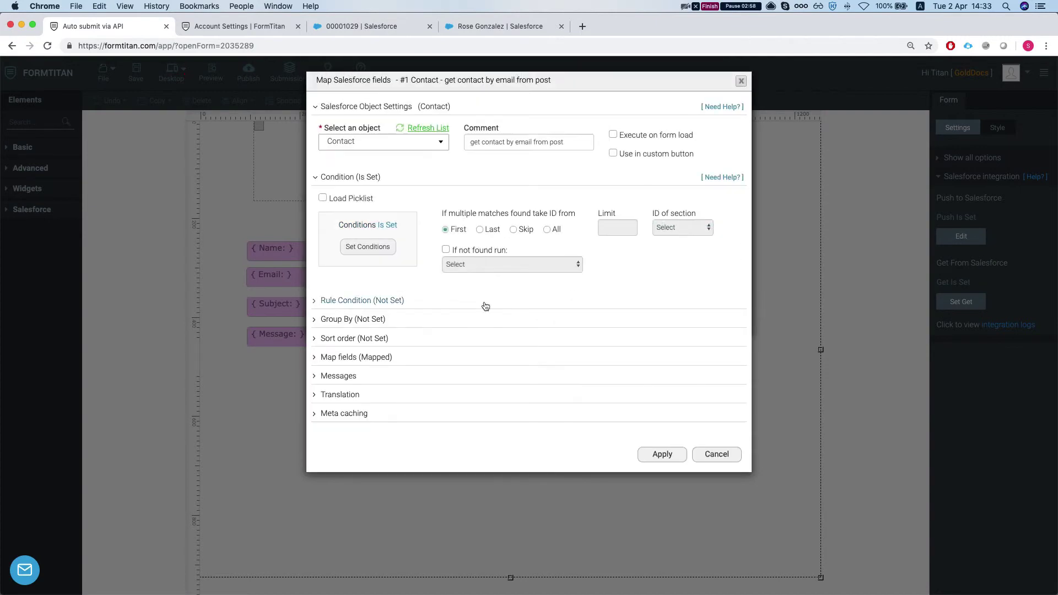
Check the lookup mapping filtered to 'con' shows ContactId to Contact ID, then cancel out
left_click(369, 368)
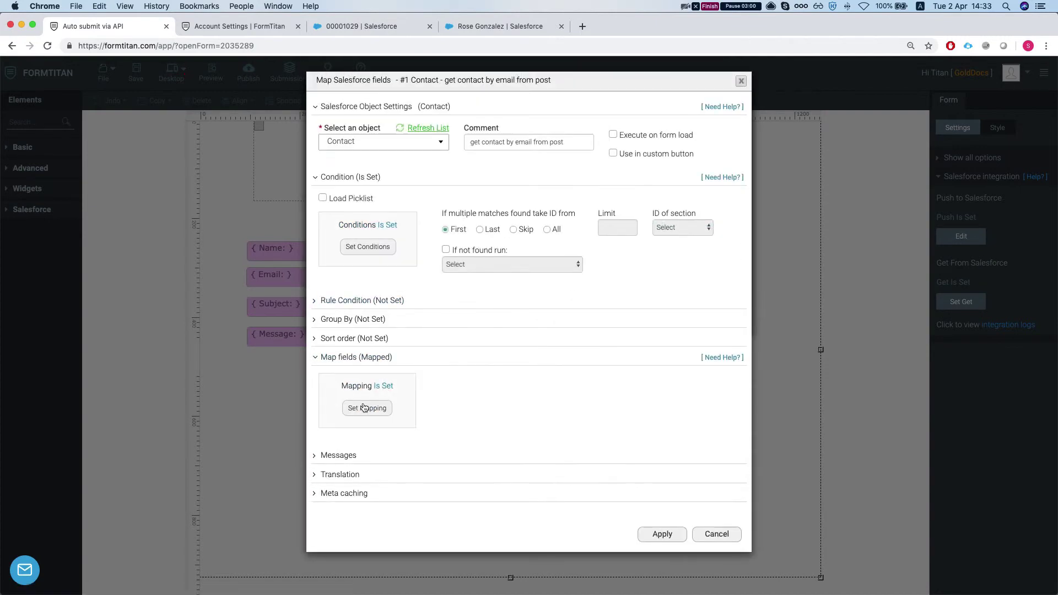
left_click(367, 407)
left_click(287, 117)
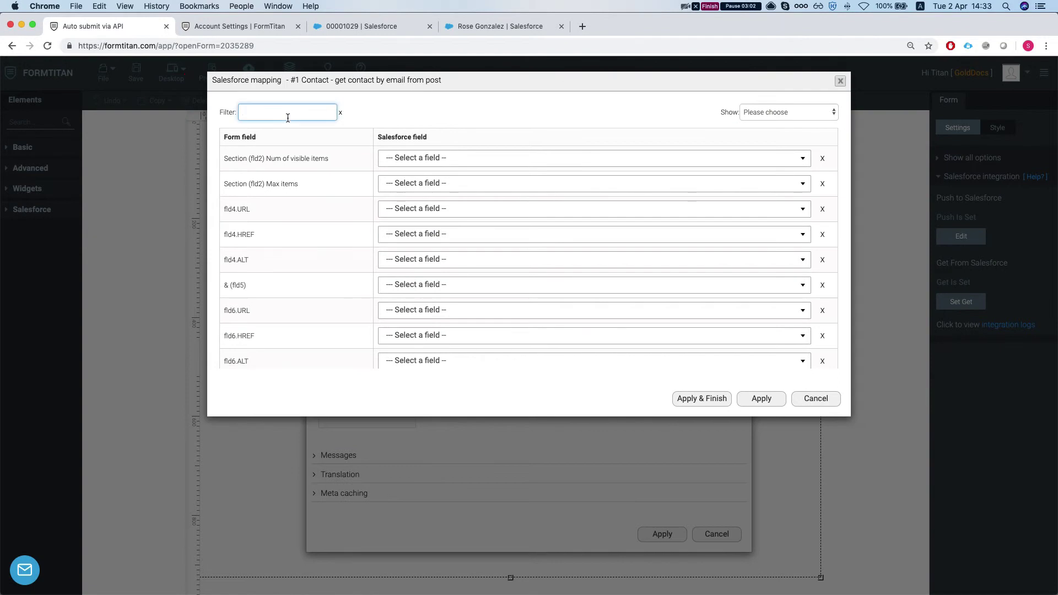
type("cont")
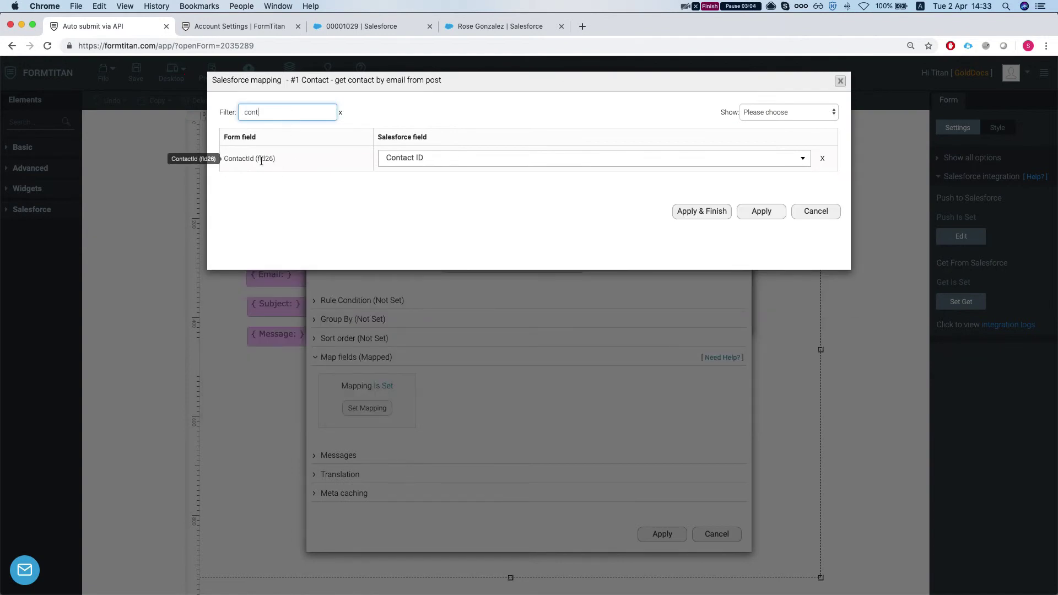
left_click(256, 159)
left_click(839, 211)
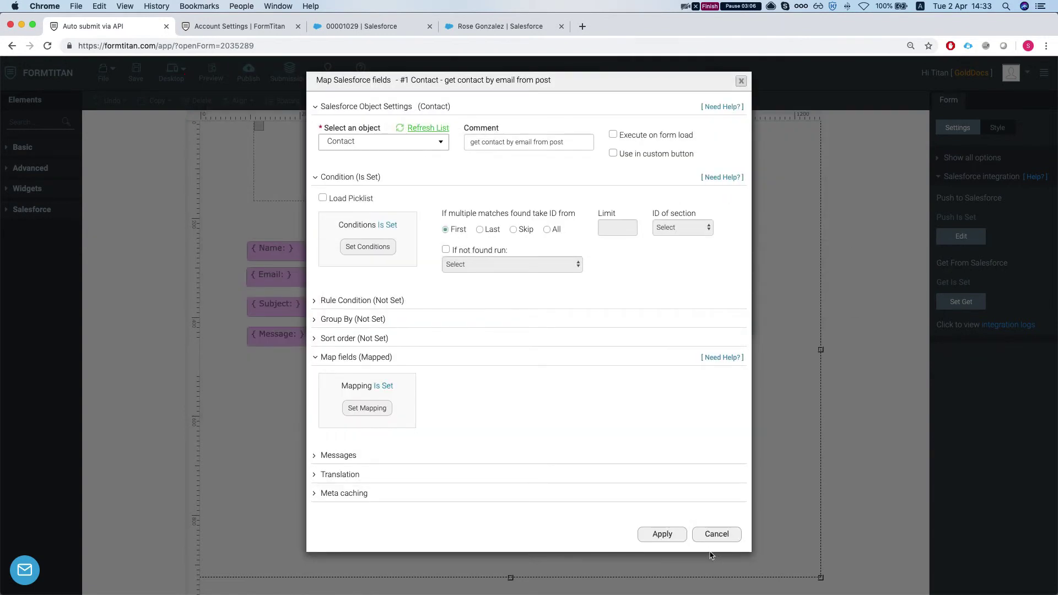
left_click(718, 532)
left_click(718, 314)
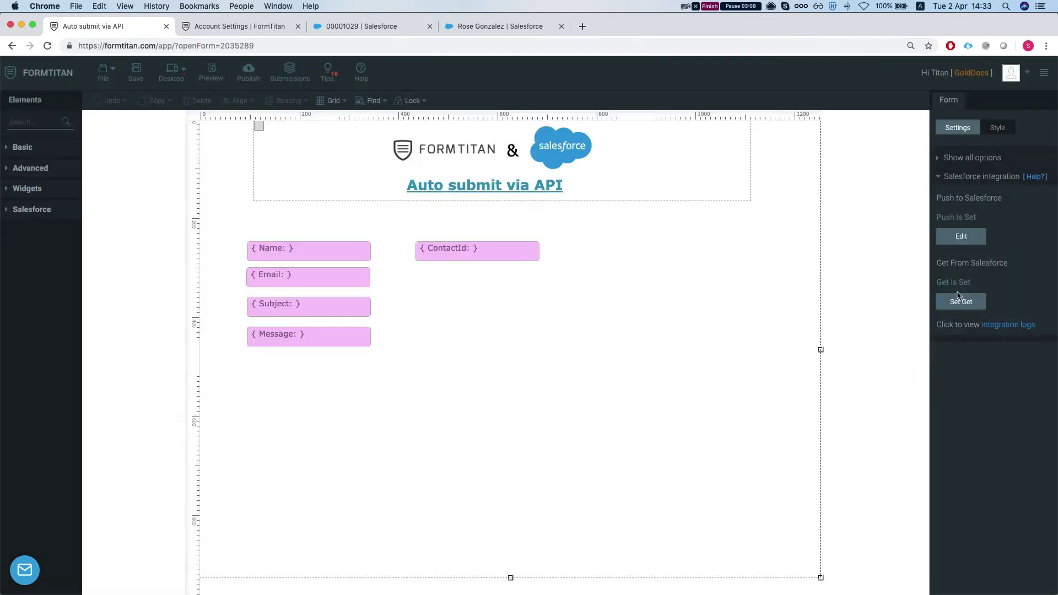
Review the Lead push condition and its mapped fields, cancelling without changes
left_click(964, 238)
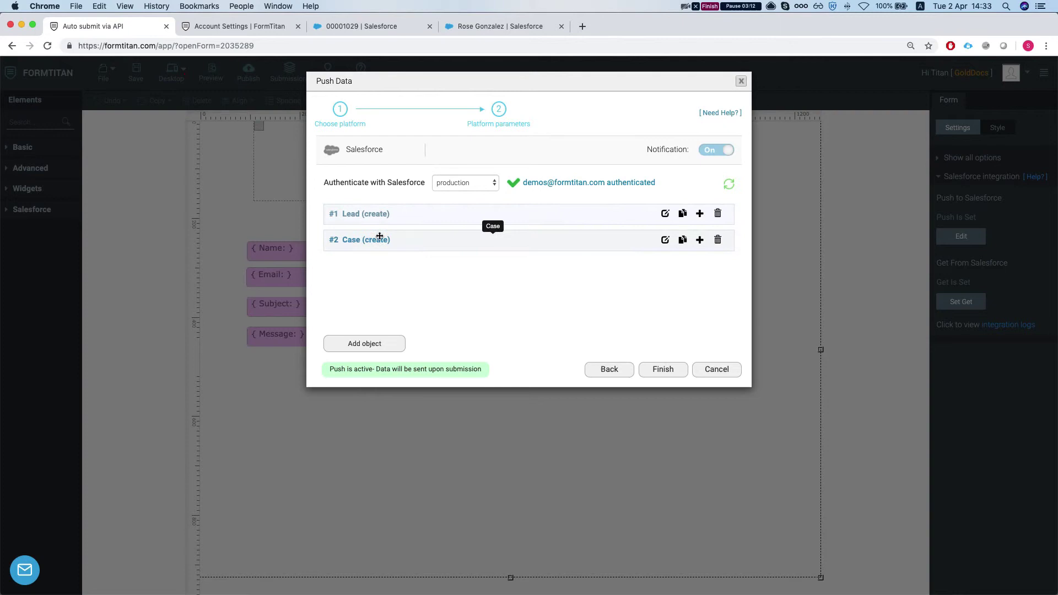
left_click(665, 214)
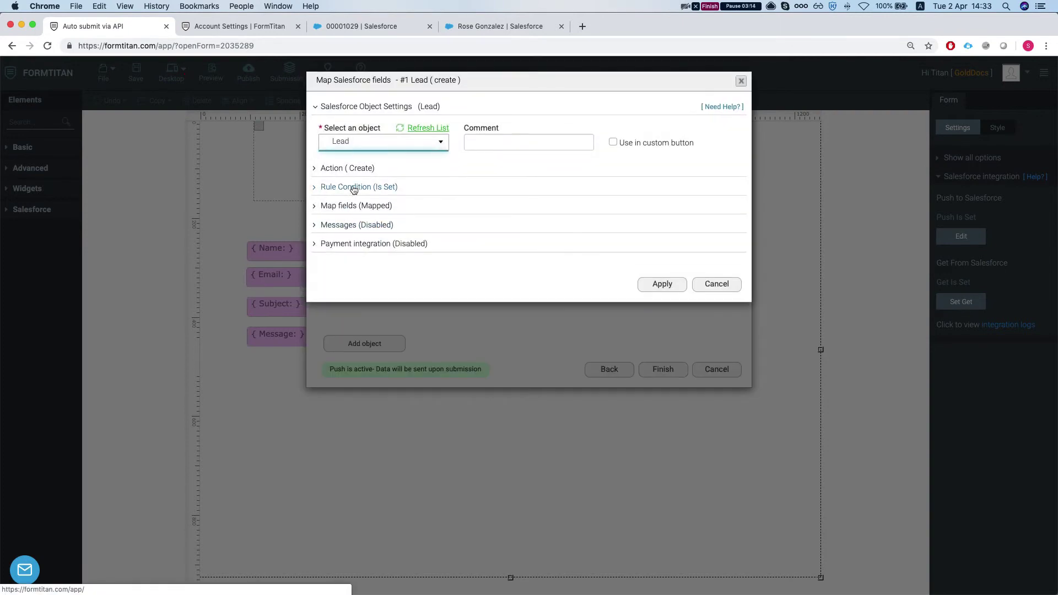
left_click(353, 186)
left_click(367, 238)
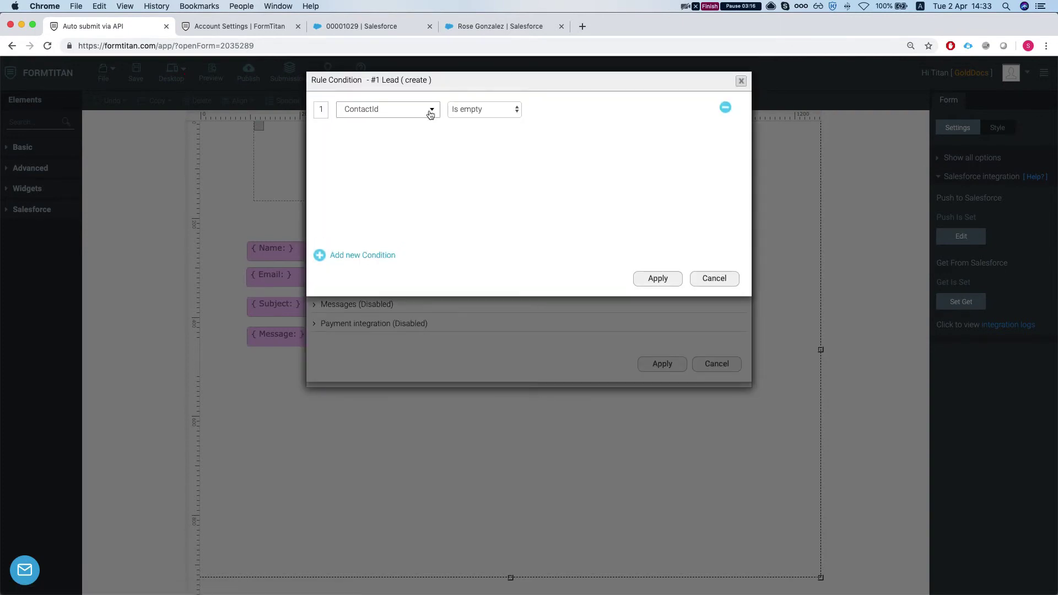
left_click(711, 283)
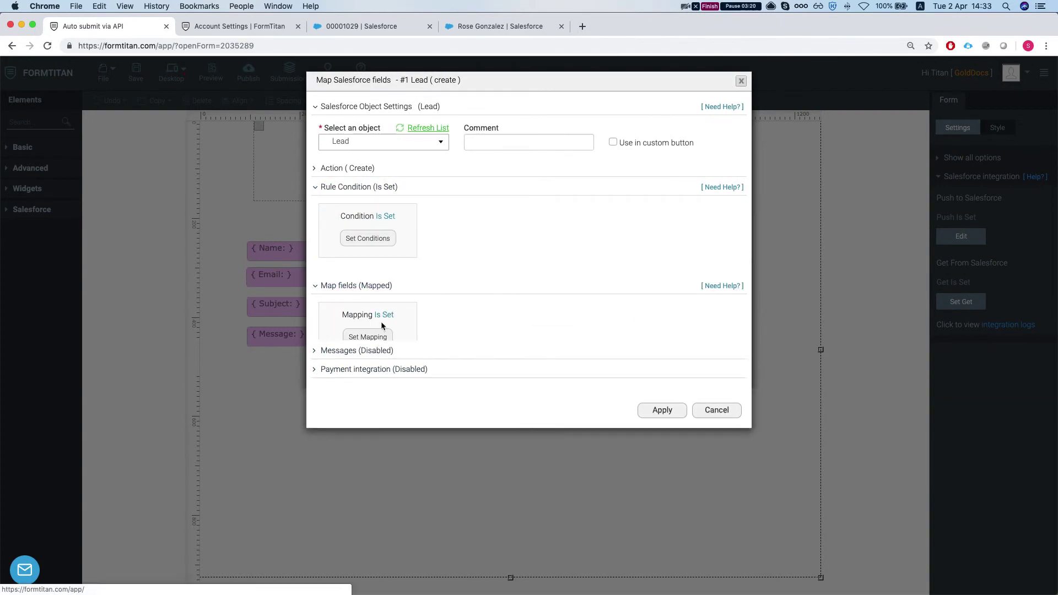
left_click(366, 336)
left_click(790, 135)
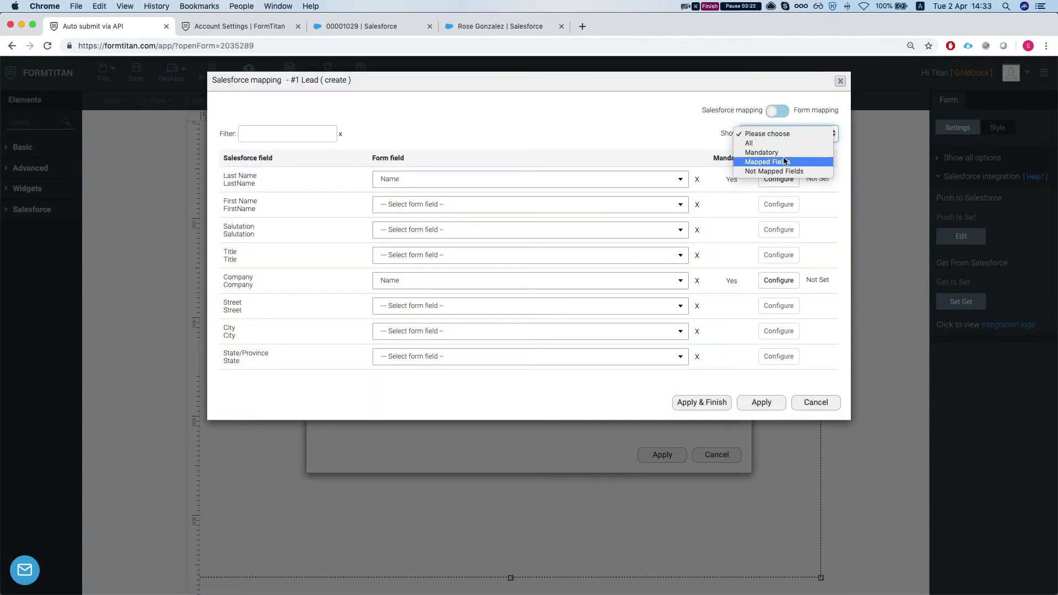
left_click(785, 162)
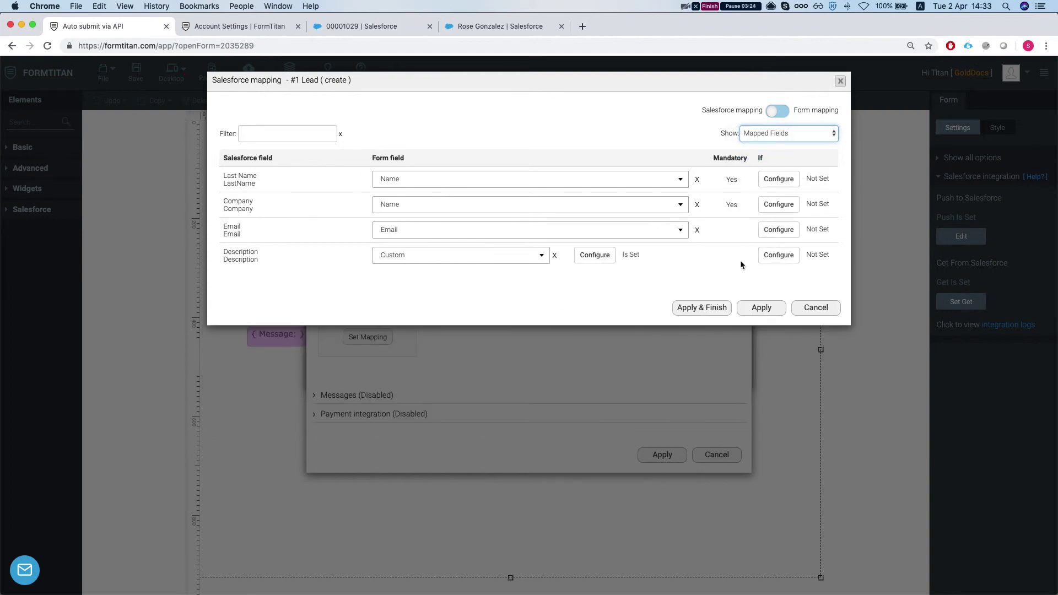
left_click(821, 307)
left_click(719, 454)
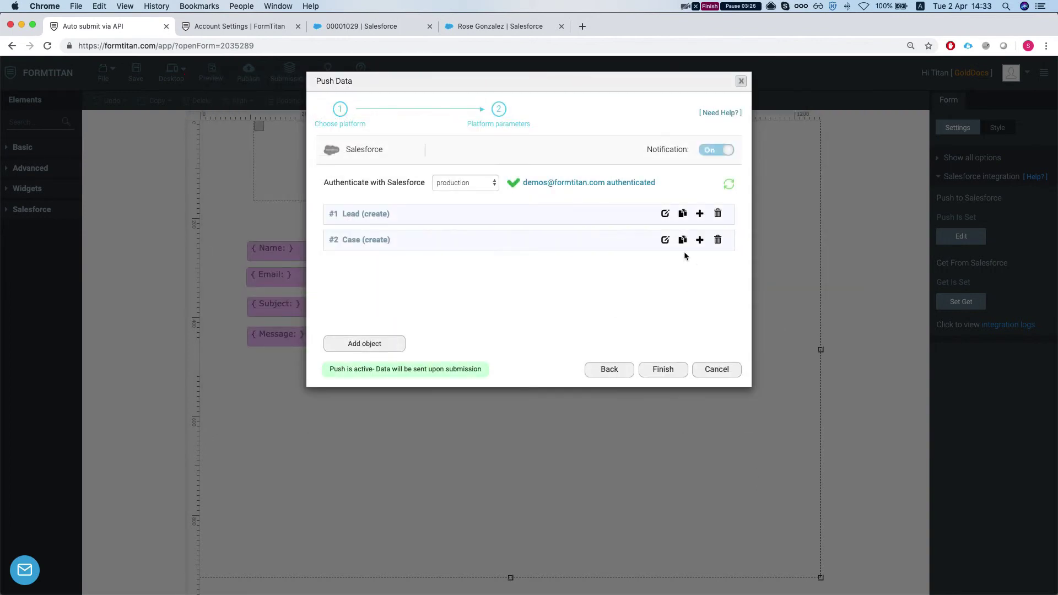
Review the Case push condition and mapped fields, then cancel the push settings
left_click(666, 240)
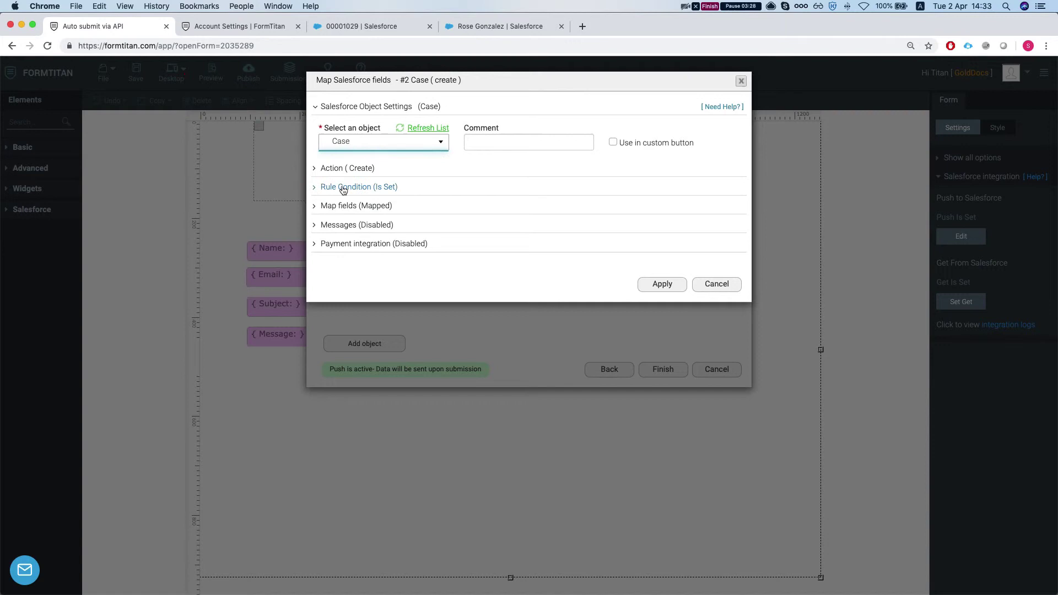
left_click(343, 187)
left_click(366, 241)
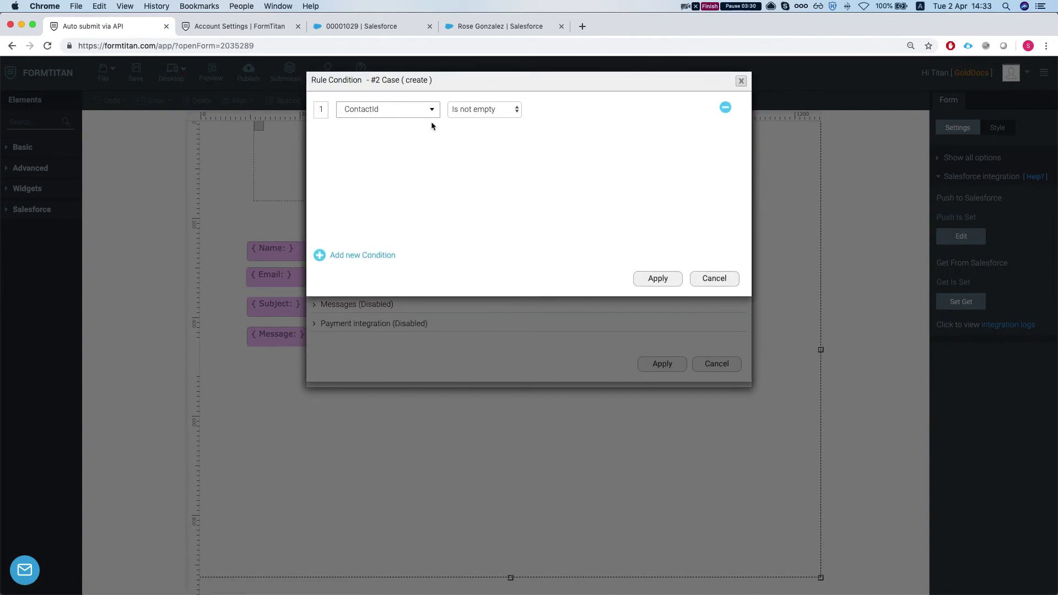
left_click(713, 277)
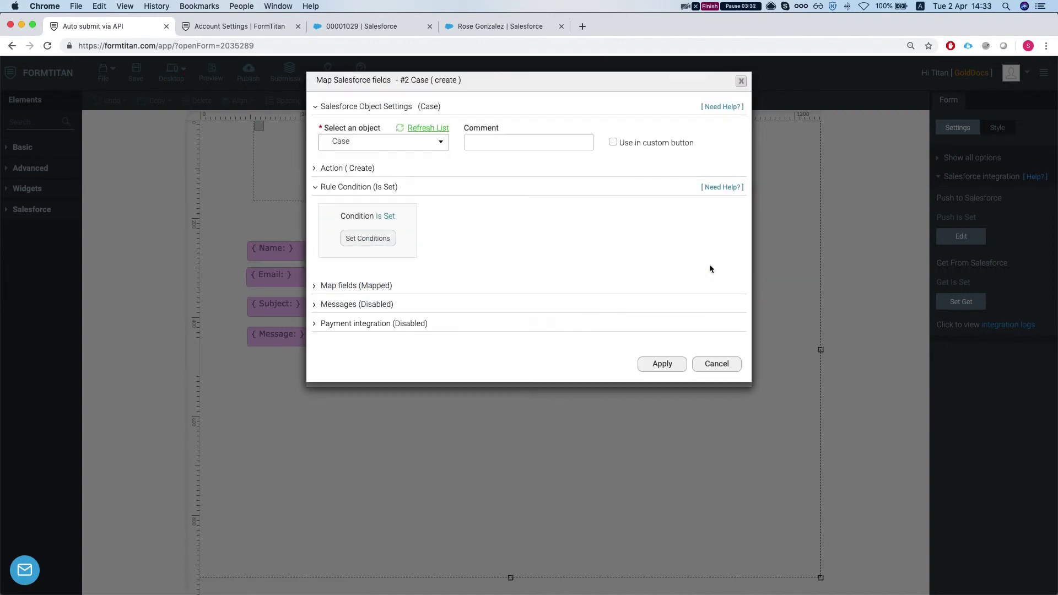
left_click(379, 288)
left_click(371, 336)
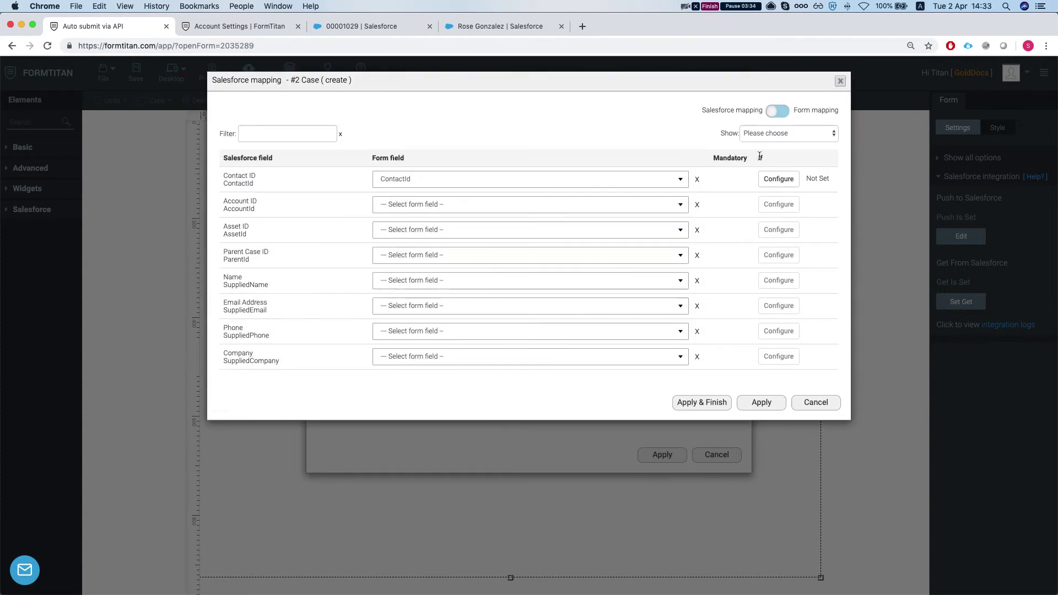
left_click(772, 134)
left_click(771, 161)
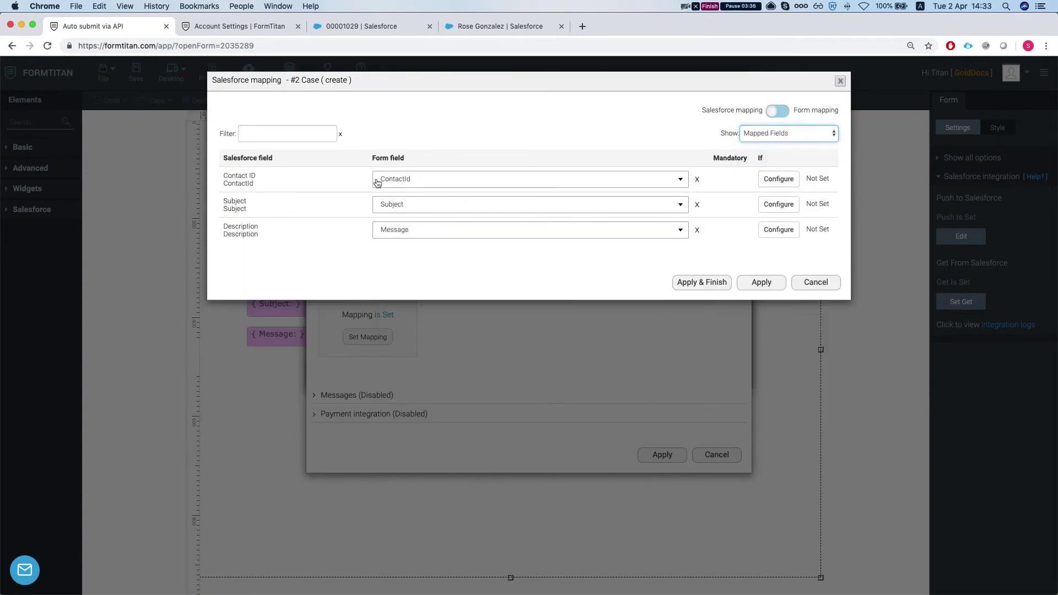
left_click(806, 283)
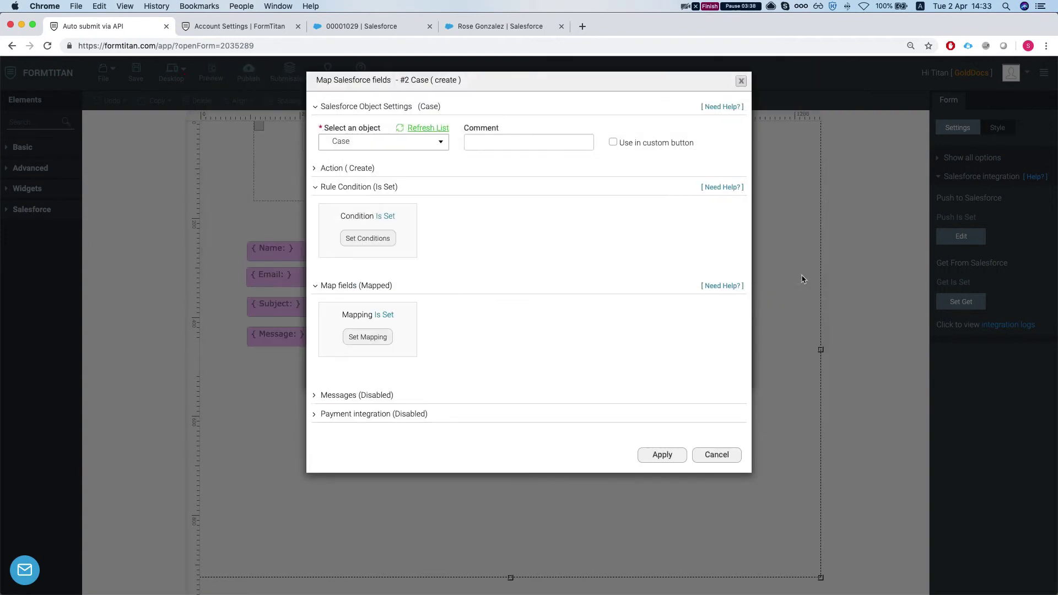
left_click(716, 455)
left_click(711, 371)
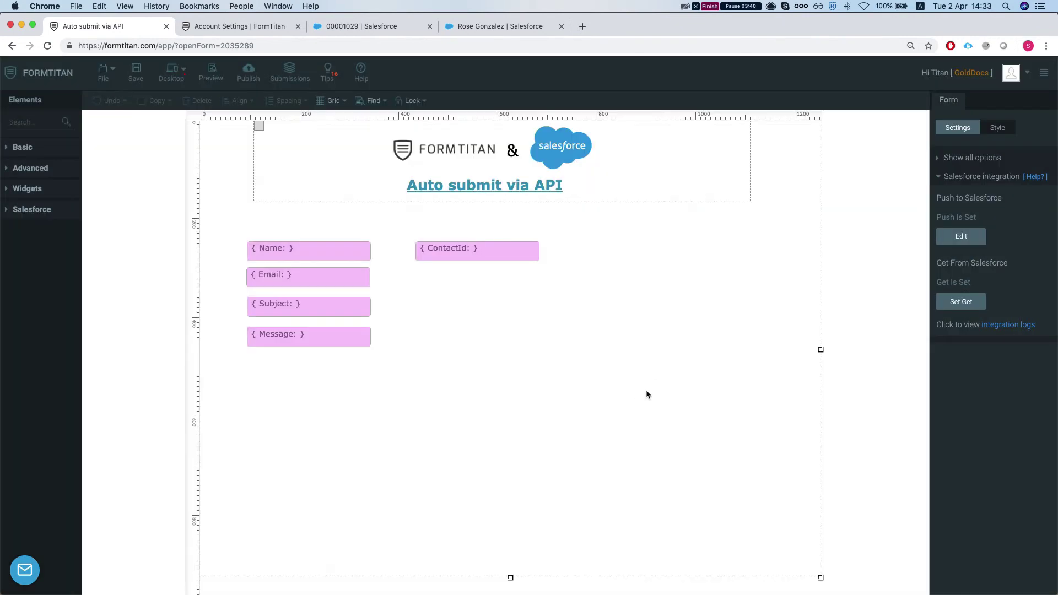
Show all form settings sections and select Form ID 2035289 under General
left_click(945, 178)
left_click(955, 307)
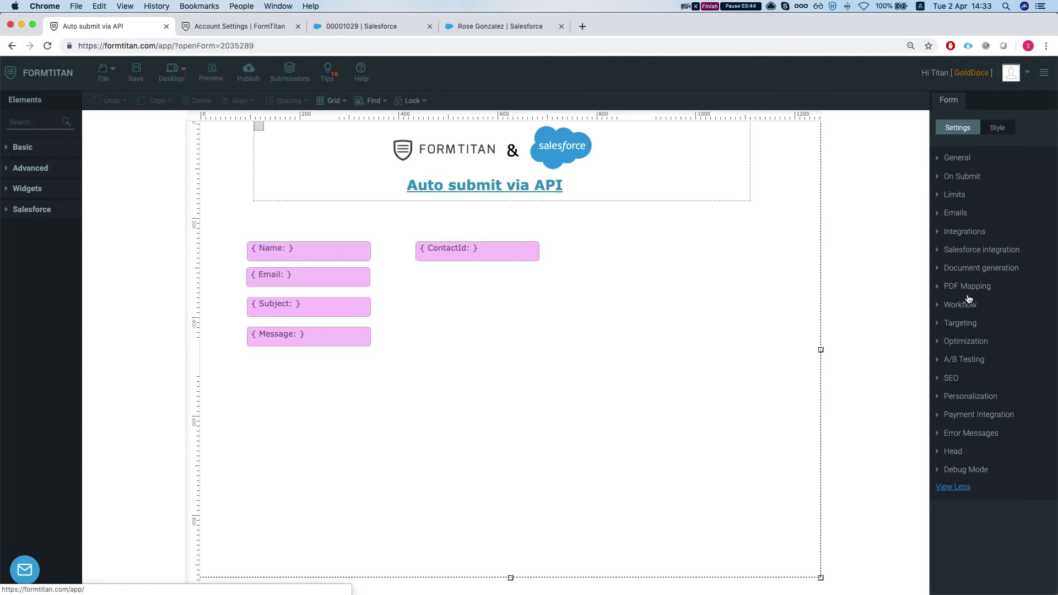
left_click(960, 159)
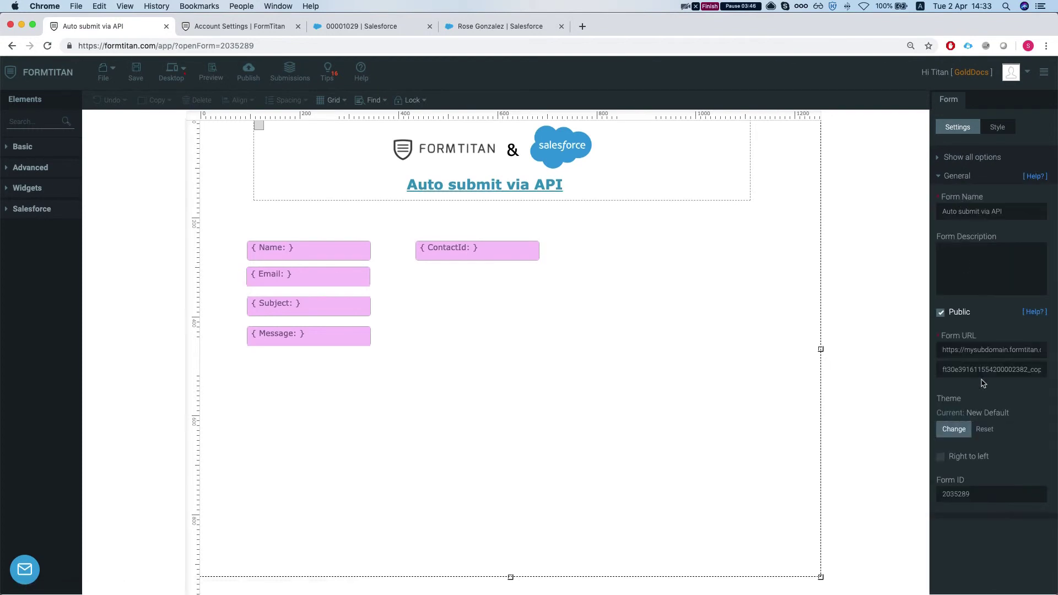
double_click(963, 494)
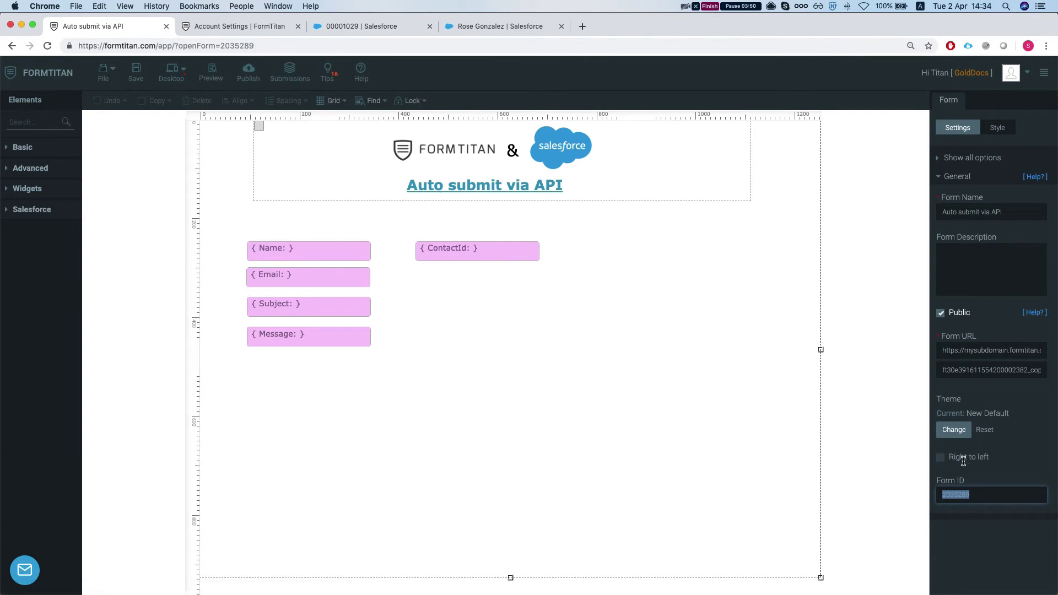
double_click(958, 495)
left_click(910, 491)
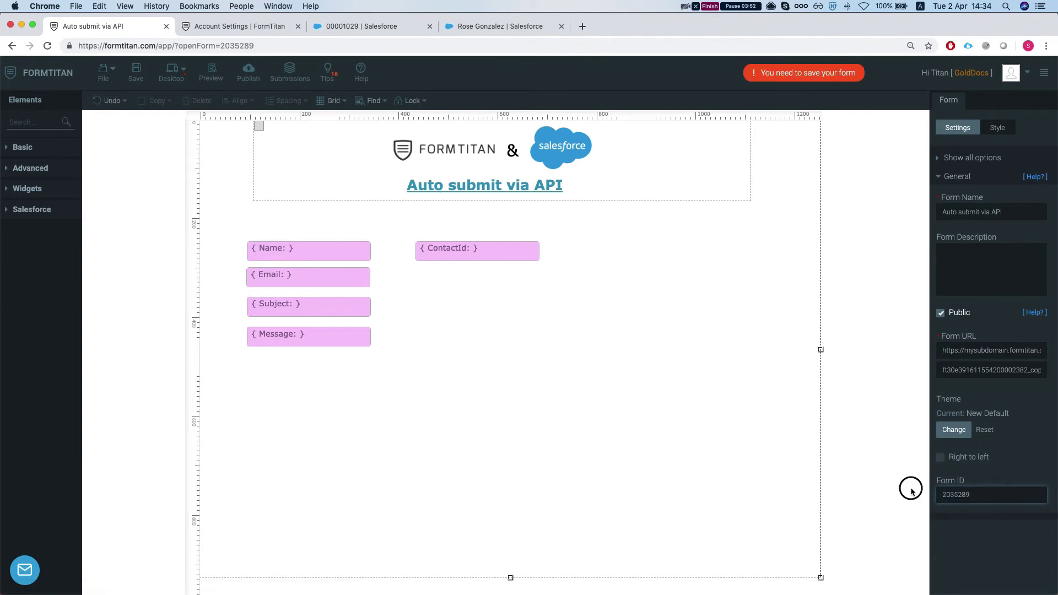
Expand the On Submit settings, confirm Allow Auto Submit is enabled, and select the Submit Key value
left_click(959, 158)
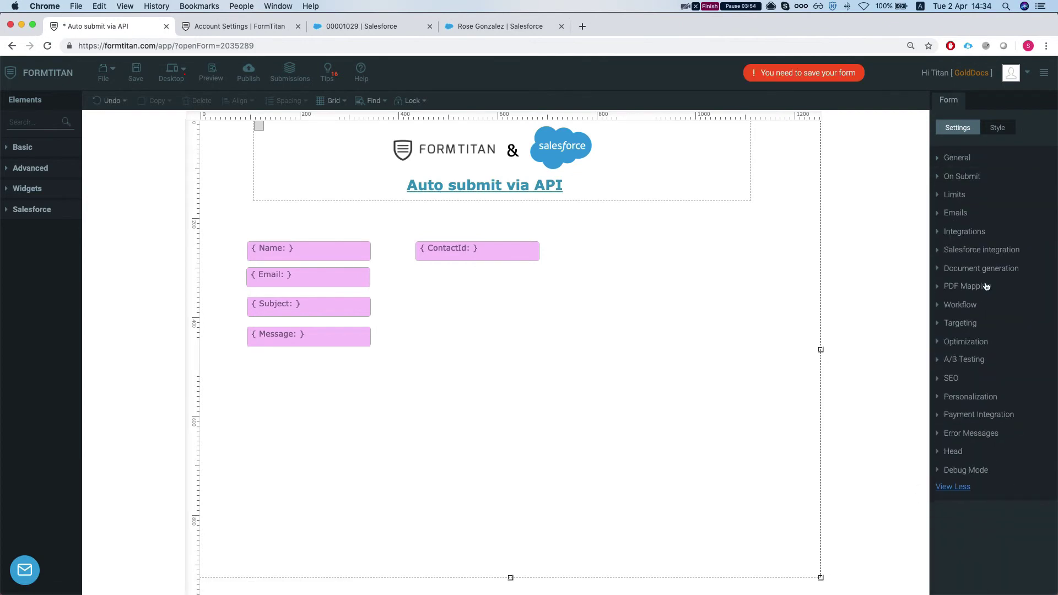
left_click(964, 176)
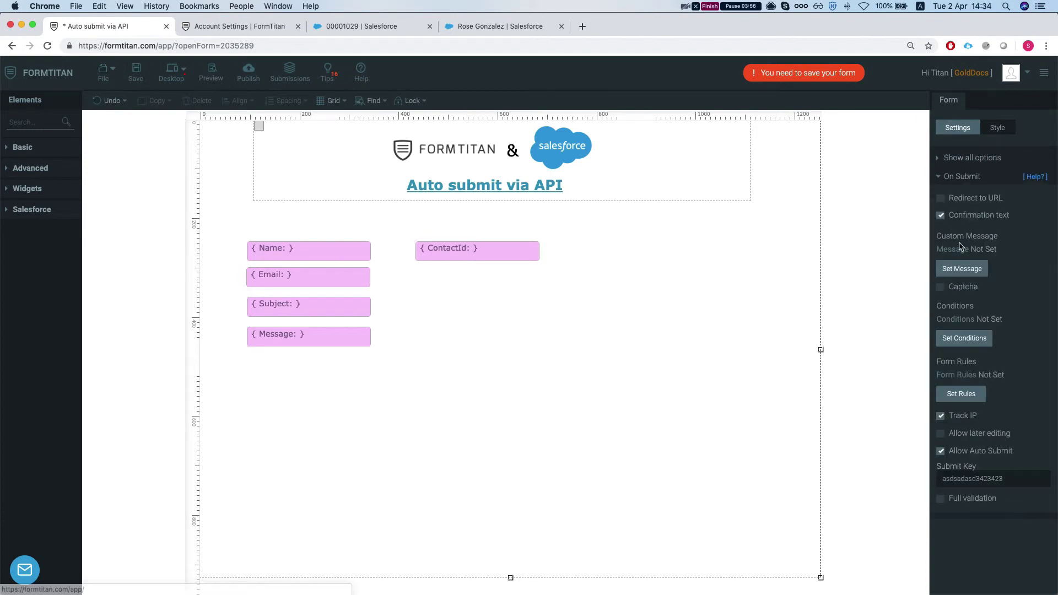
left_click_drag(950, 452, 1001, 453)
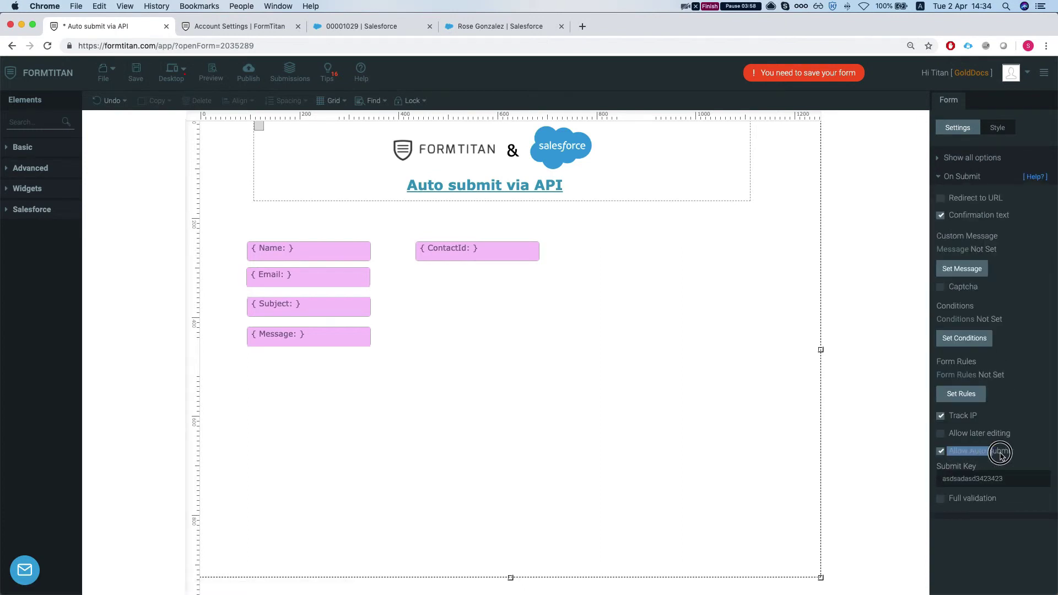
left_click(957, 479)
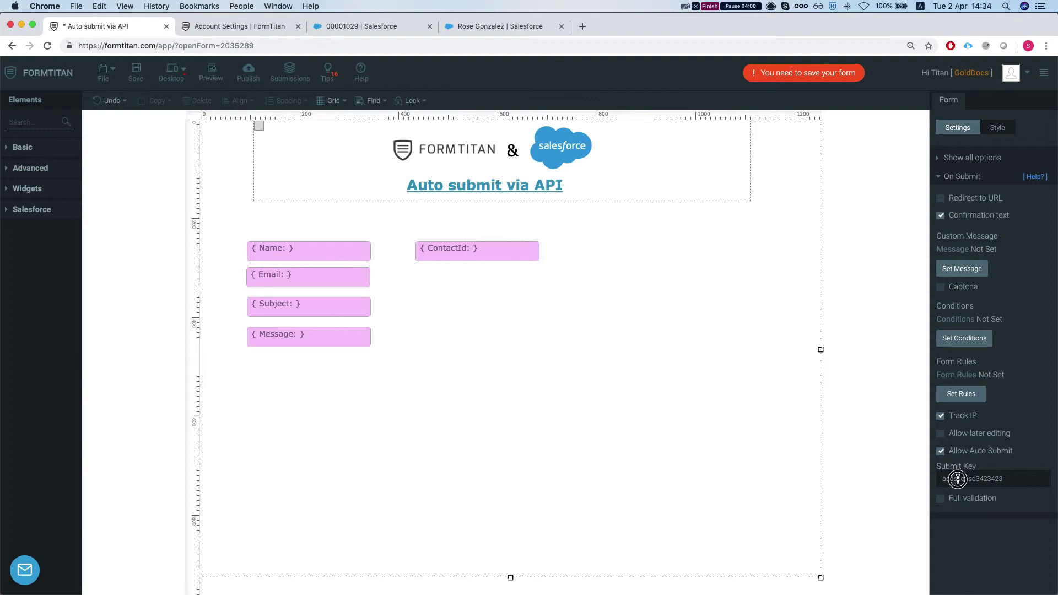
double_click(958, 479)
Open My Account's API tab, confirm Submission API access is allowed, and select the API key
left_click(1031, 76)
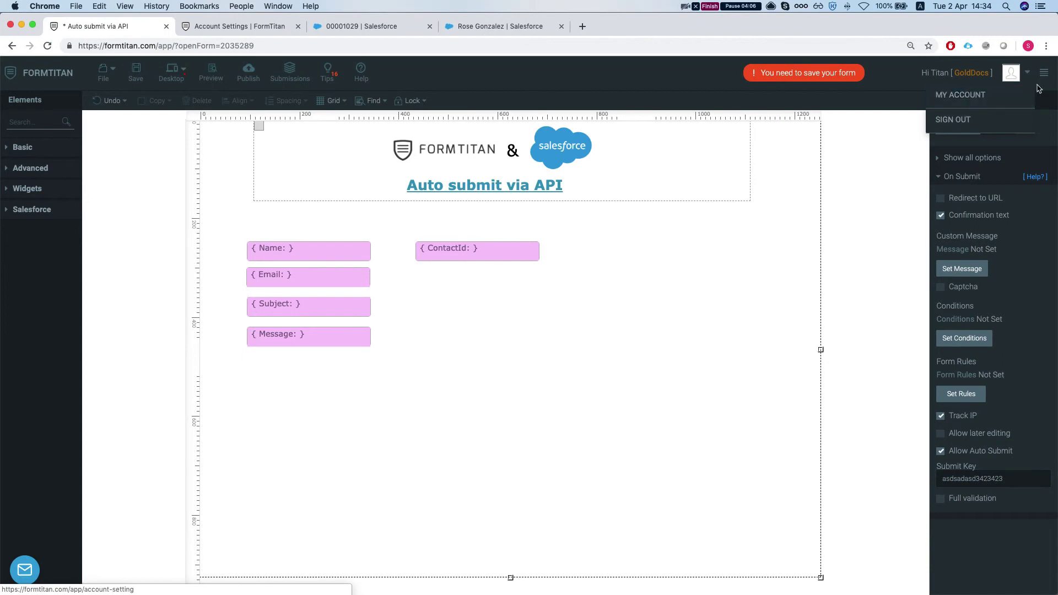
left_click(982, 96)
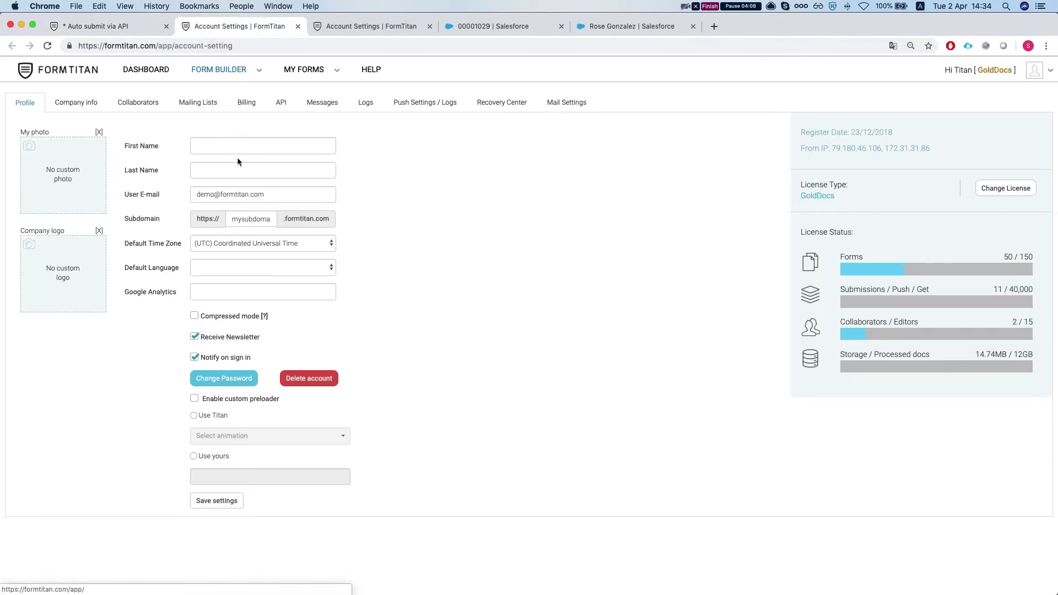
left_click(277, 107)
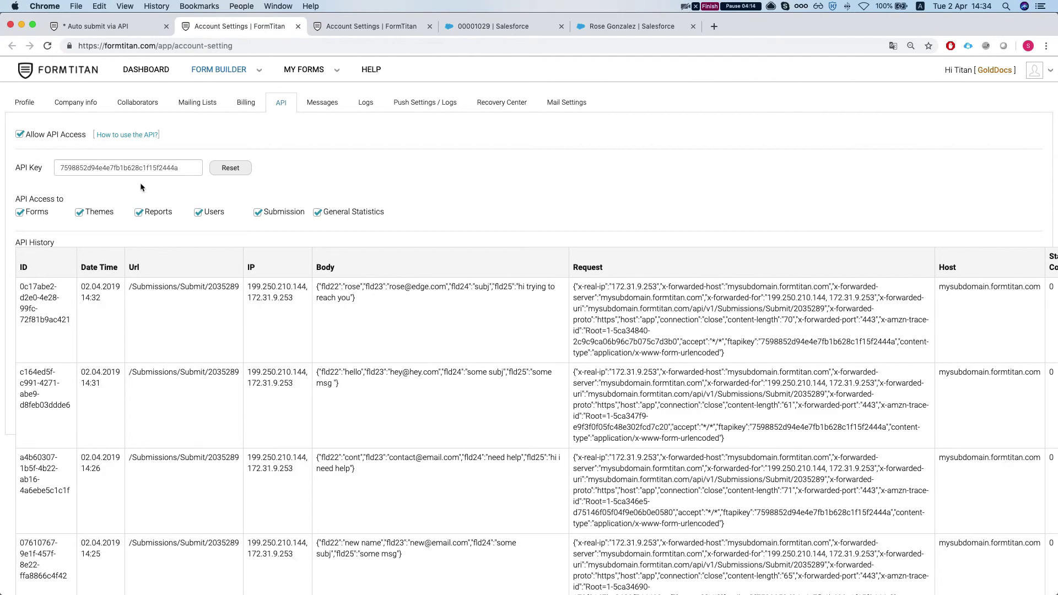
double_click(255, 212)
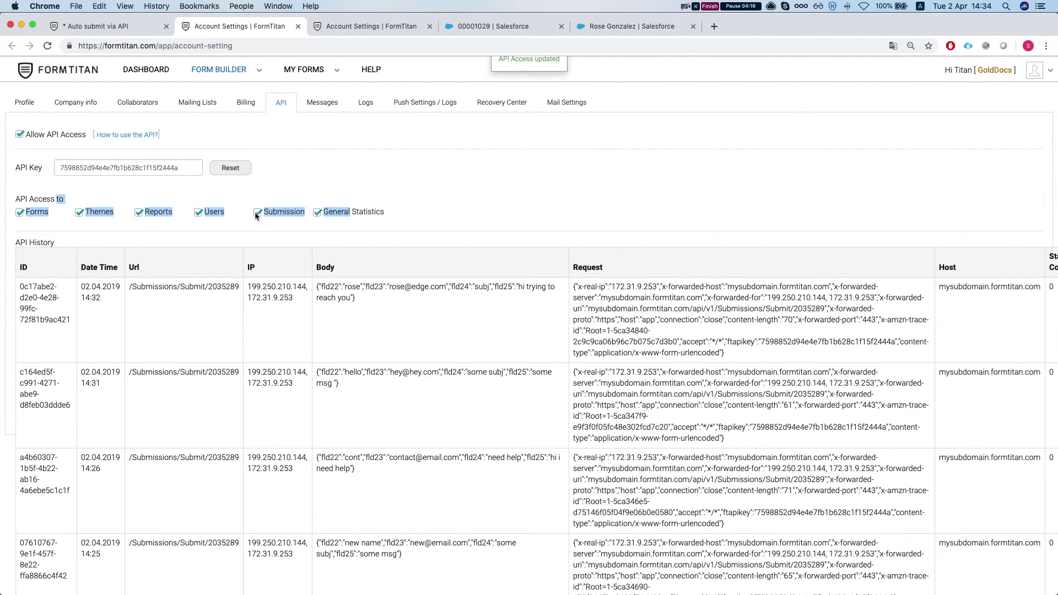
double_click(108, 168)
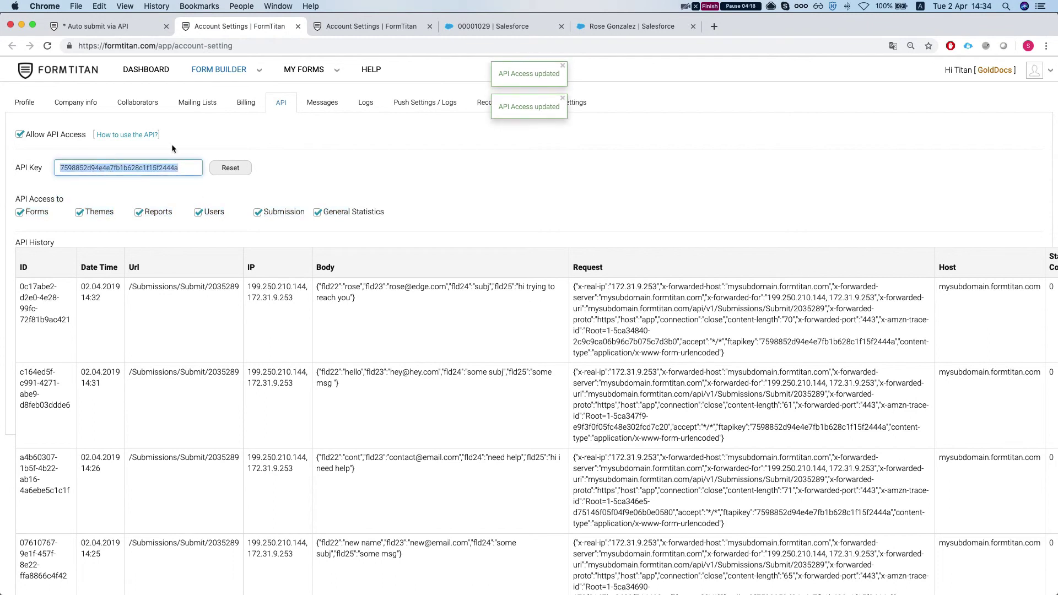
key("ctrl+Up")
left_click(291, 186)
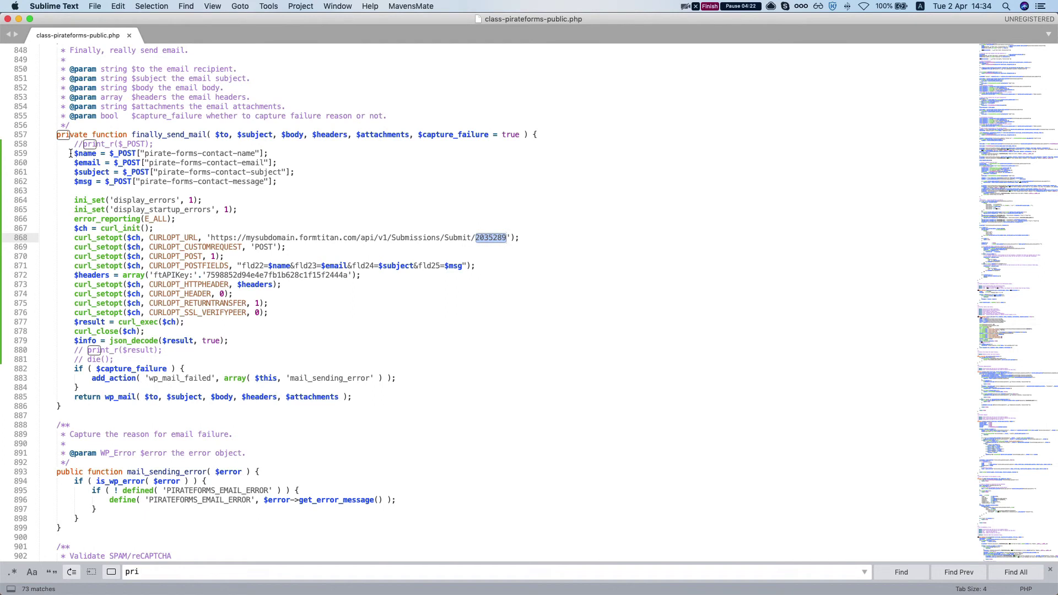
left_click_drag(71, 153, 149, 191)
left_click(149, 191)
scroll(146, 203, "down", 1)
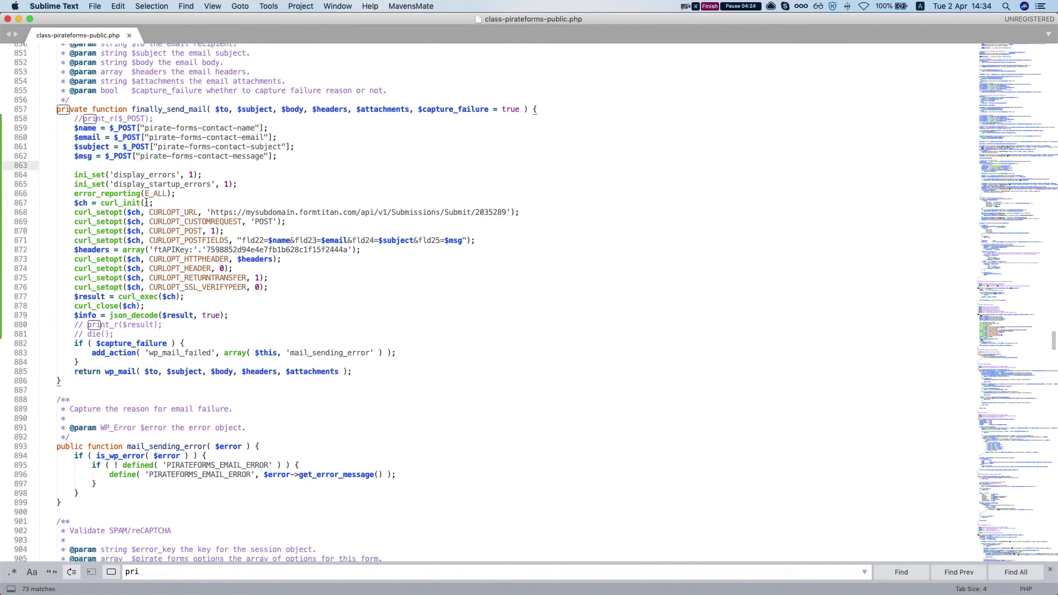
left_click(74, 127)
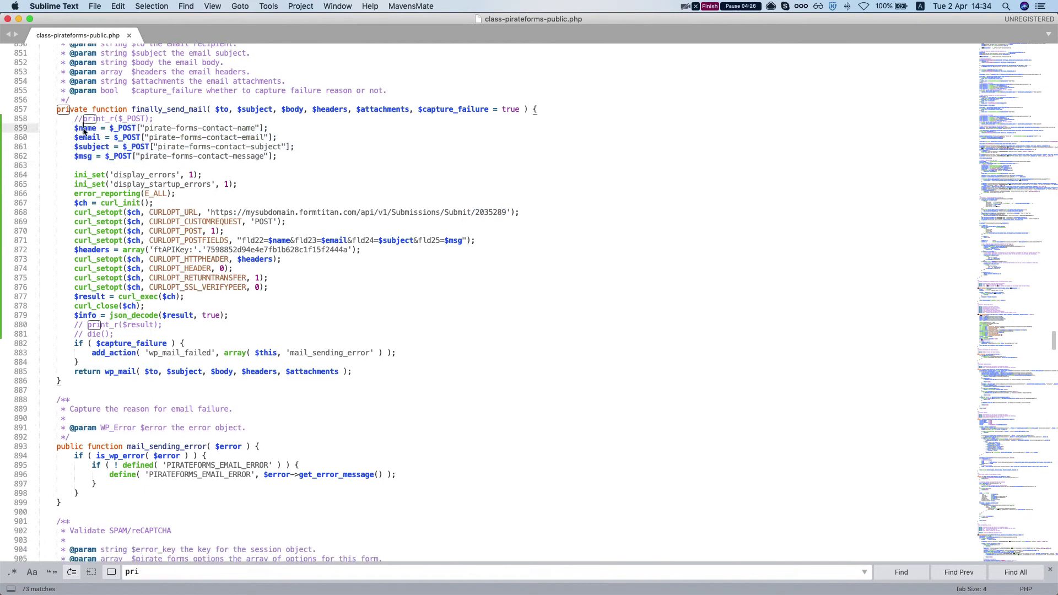
left_click(84, 137)
left_click(84, 147)
left_click(83, 156)
double_click(238, 156)
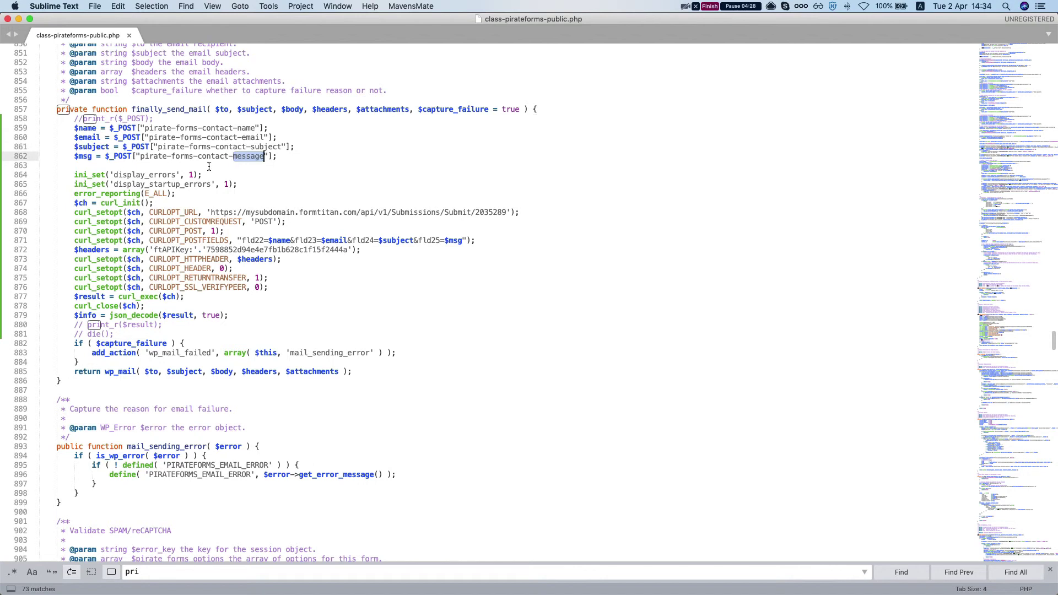
scroll(209, 168, "down", 1)
scroll(169, 179, "down", 1)
left_click(170, 178)
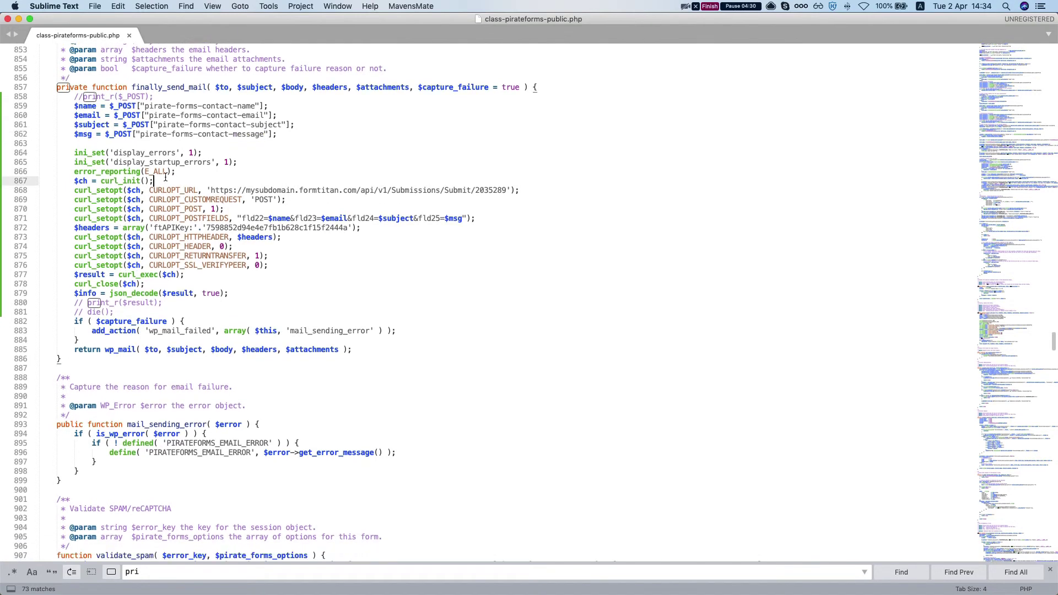
scroll(169, 178, "down", 2)
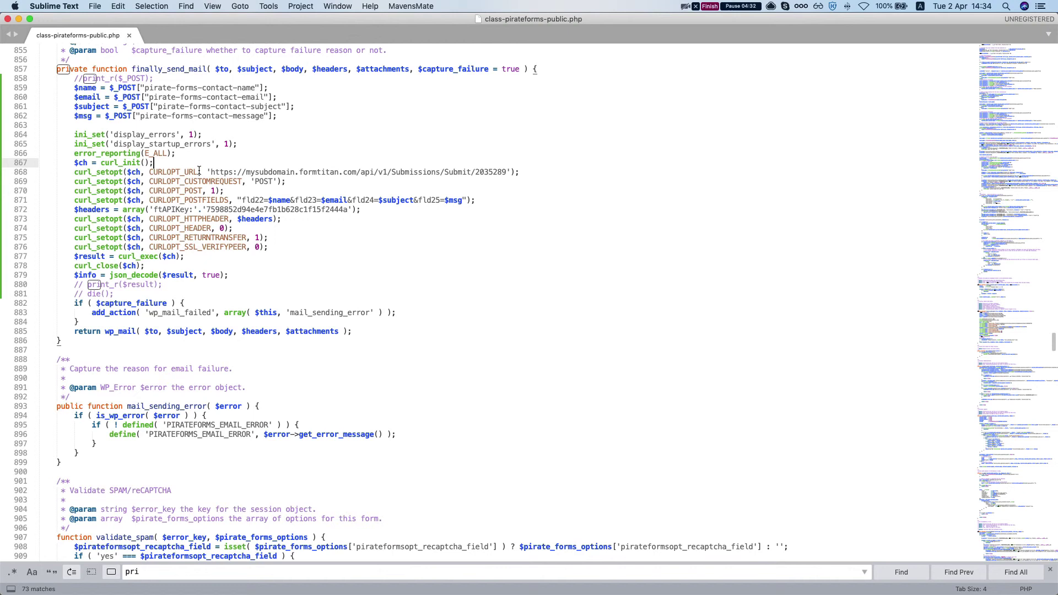
left_click(217, 172)
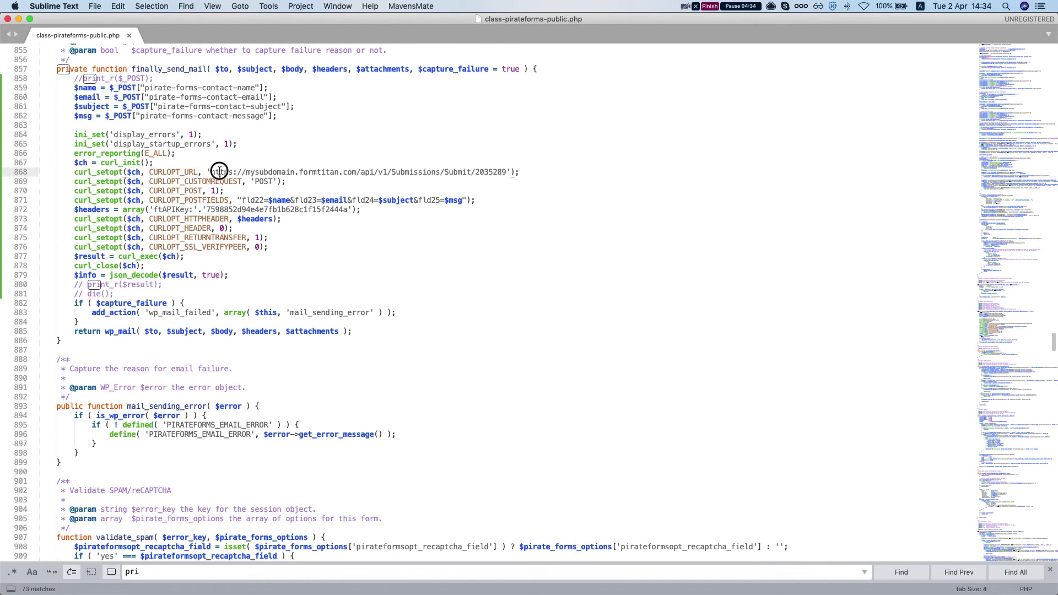
left_click_drag(213, 172, 343, 173)
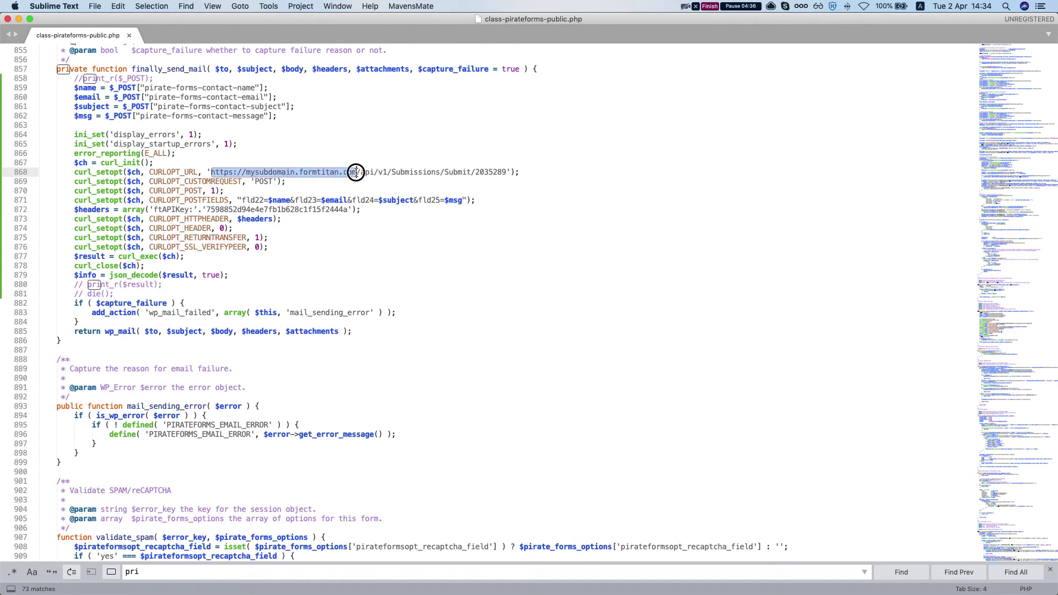
left_click(343, 173)
left_click(369, 172)
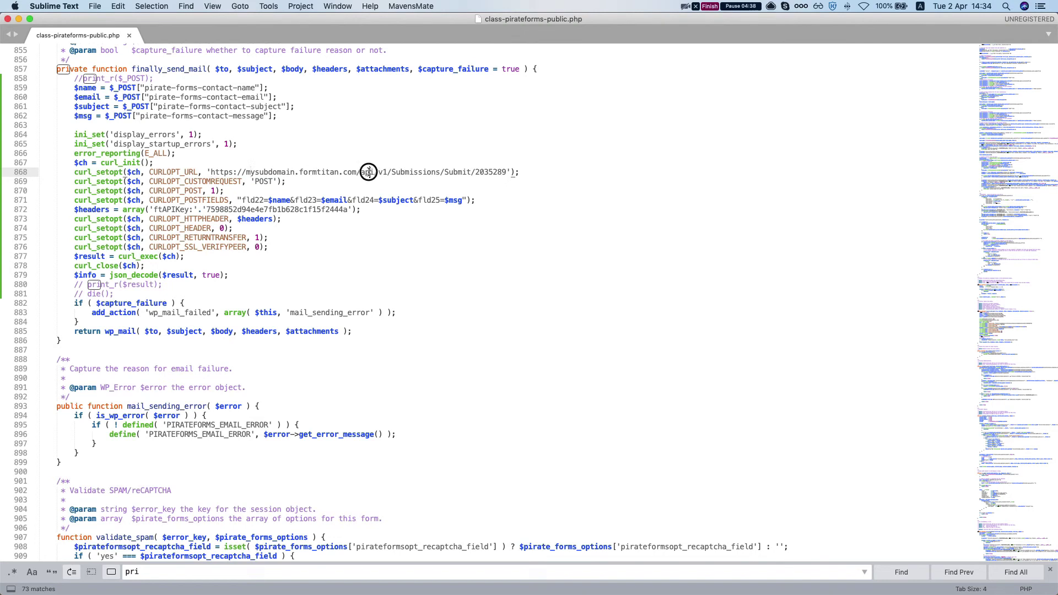
double_click(414, 172)
double_click(459, 172)
double_click(490, 172)
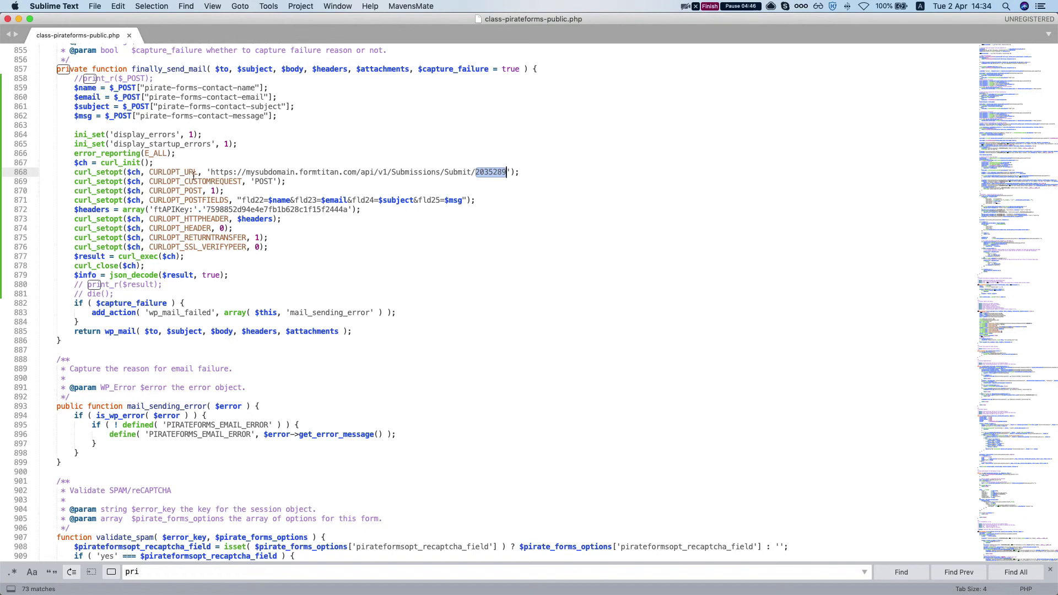
left_click(278, 181)
scroll(108, 182, "down", 1)
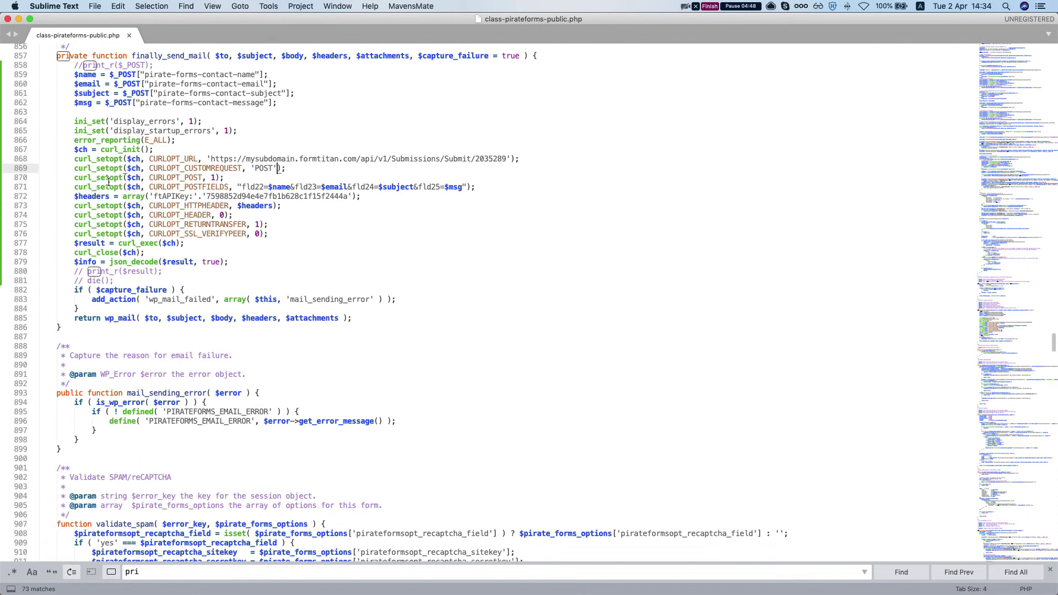
scroll(243, 171, "down", 1)
double_click(263, 152)
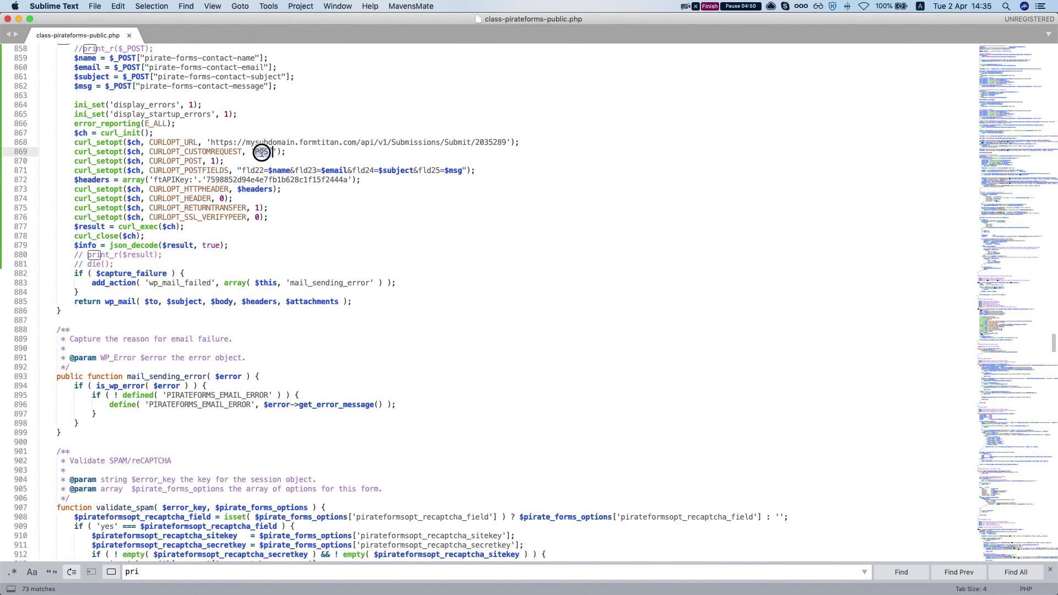
scroll(262, 185, "up", 1)
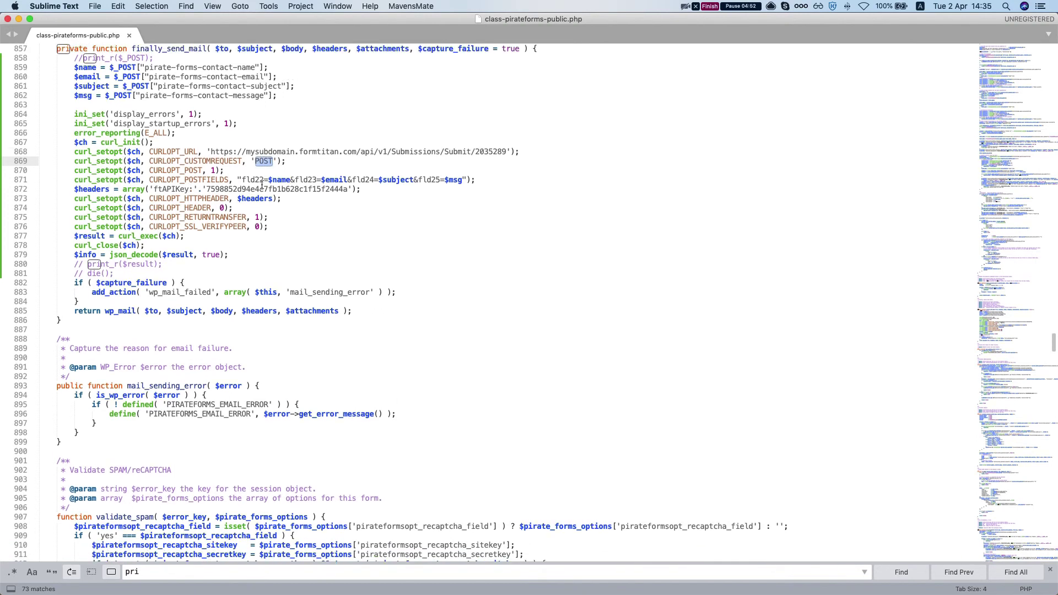
left_click(251, 182)
double_click(281, 182)
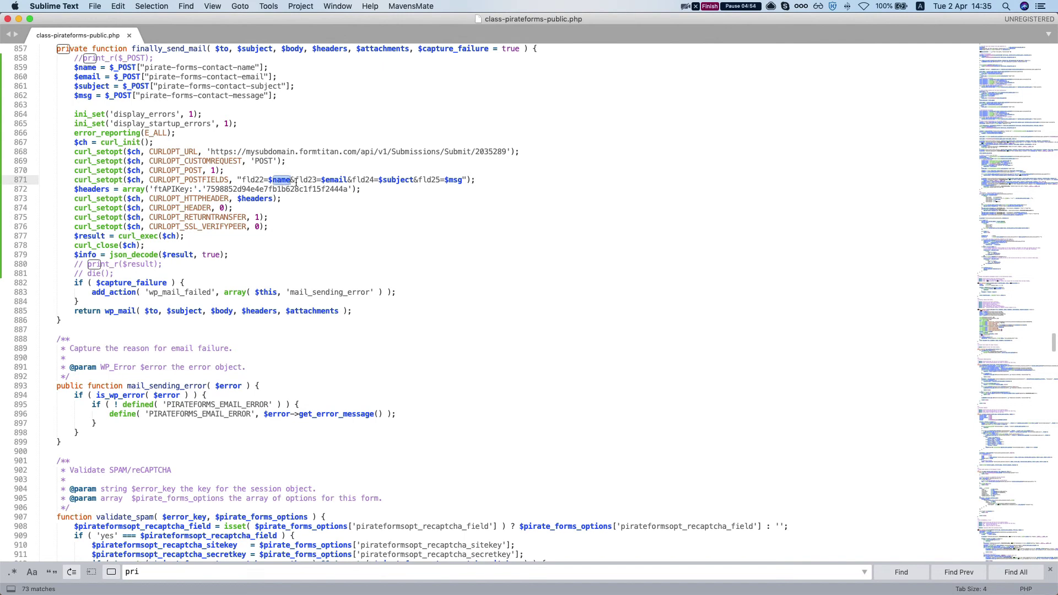
left_click(286, 184)
left_click(253, 178)
key("ctrl+Up")
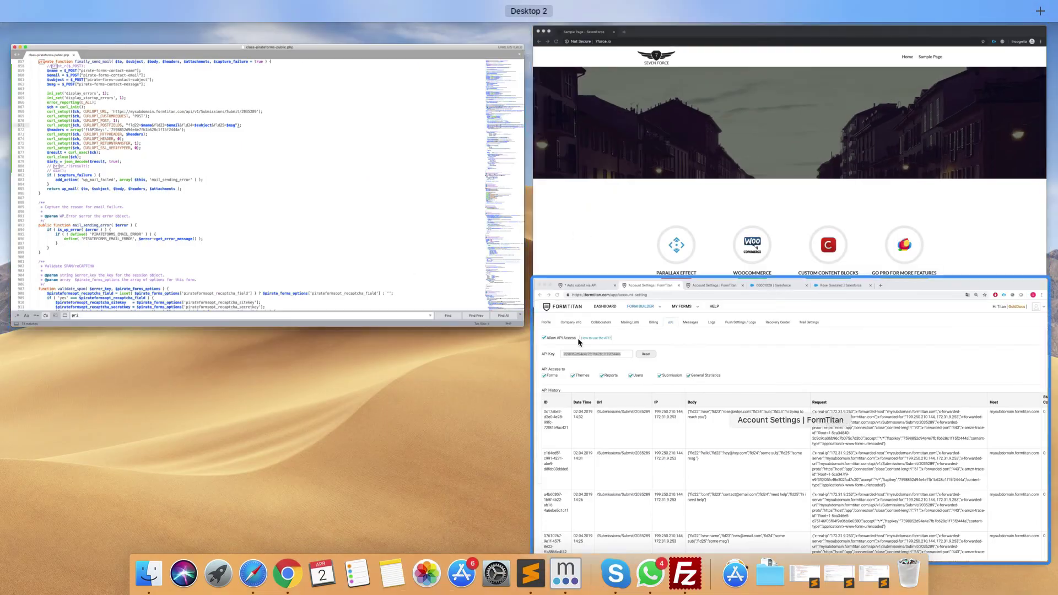
left_click(580, 337)
key("super+1")
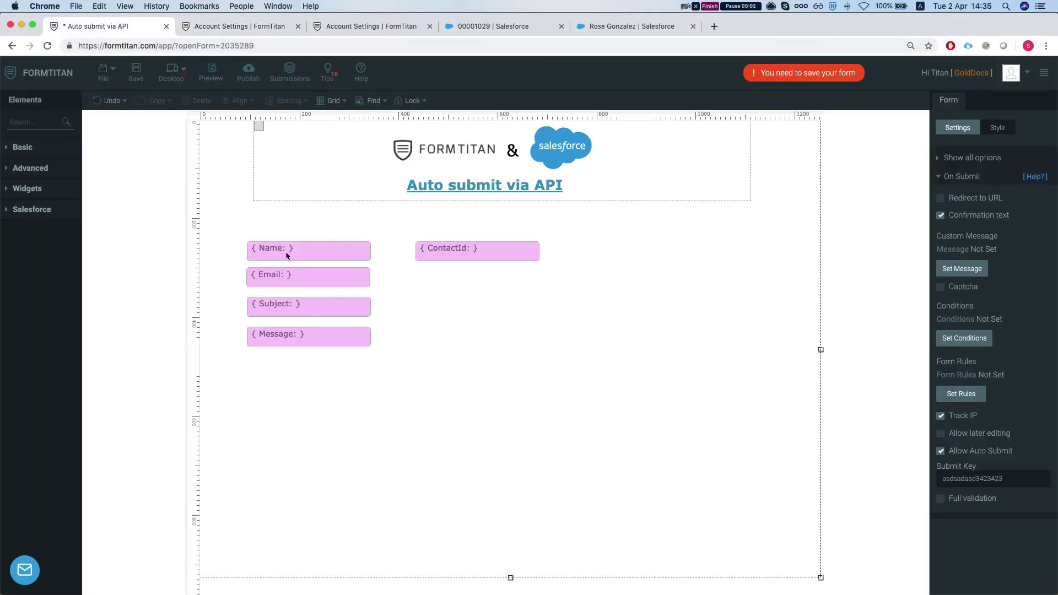
left_click(286, 251)
double_click(944, 296)
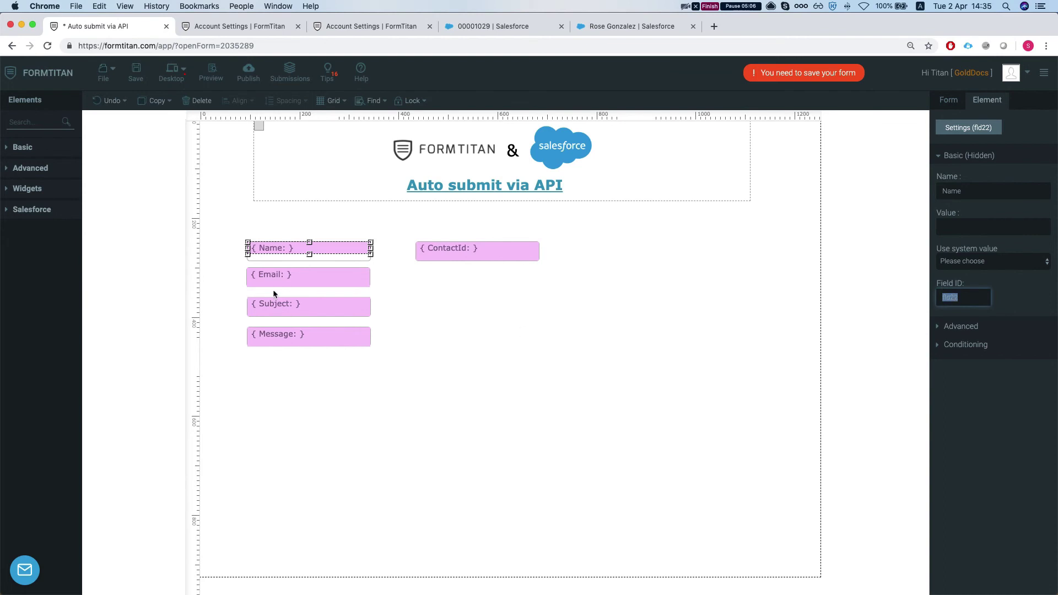
left_click(293, 285)
left_click(293, 313)
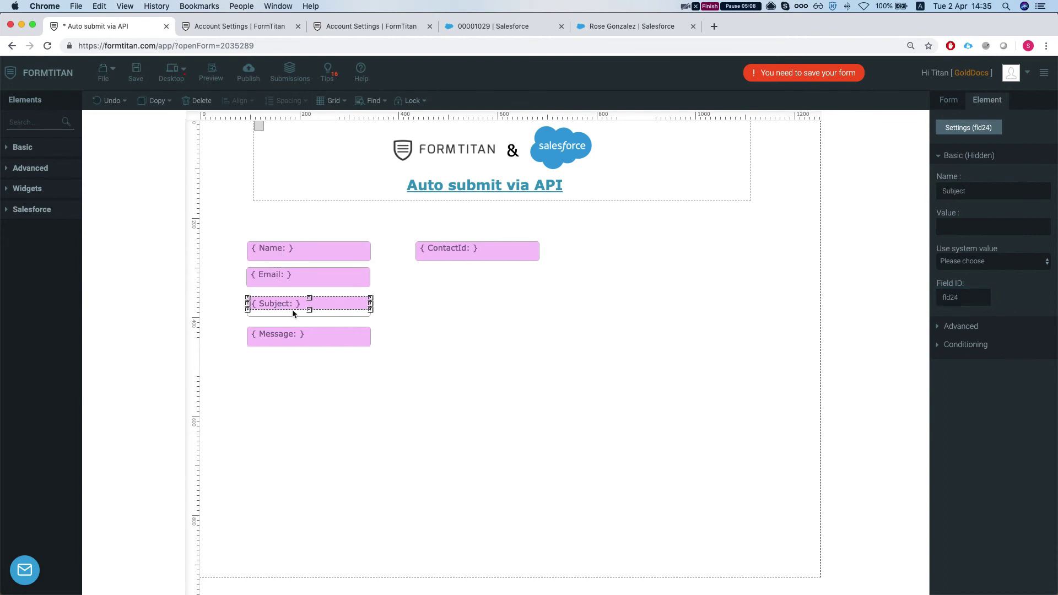
left_click(292, 339)
key("ctrl+Up")
left_click(401, 256)
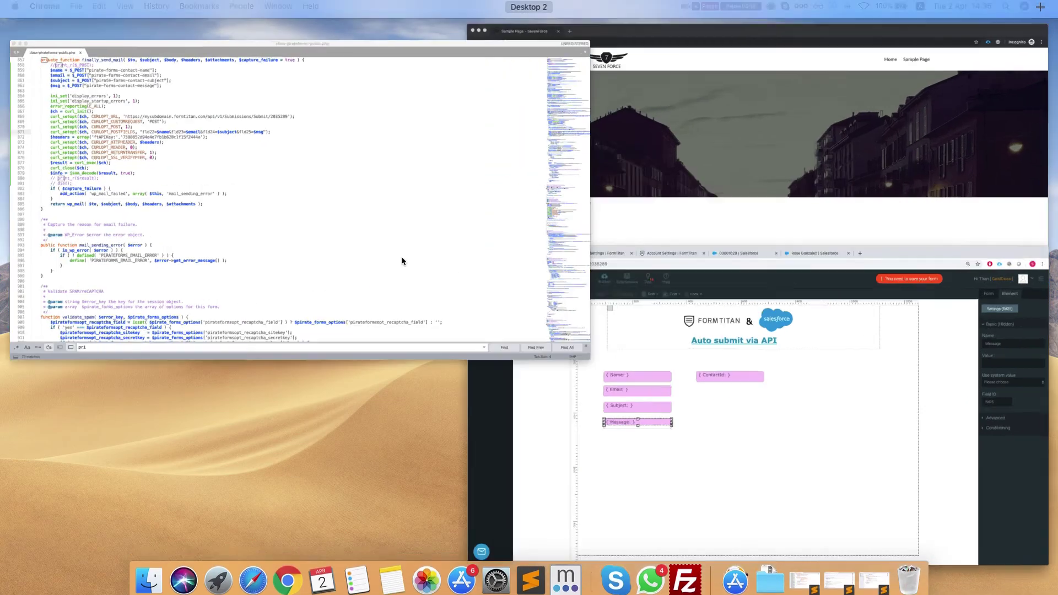
left_click(317, 189)
double_click(248, 181)
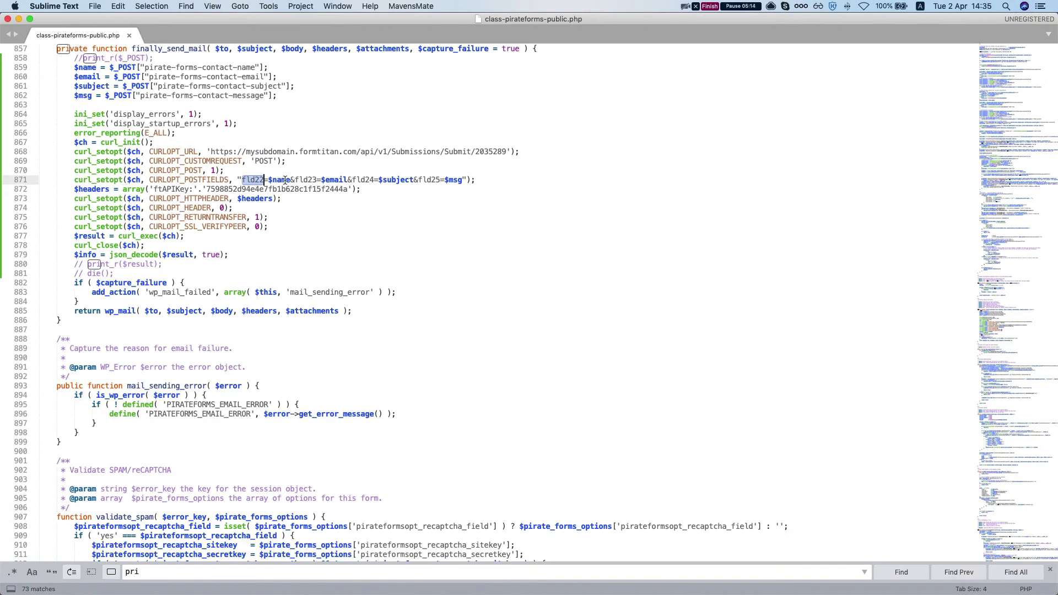
left_click(282, 180)
left_click(335, 180)
left_click(365, 180)
double_click(429, 180)
left_click(453, 180)
scroll(147, 194, "down", 1)
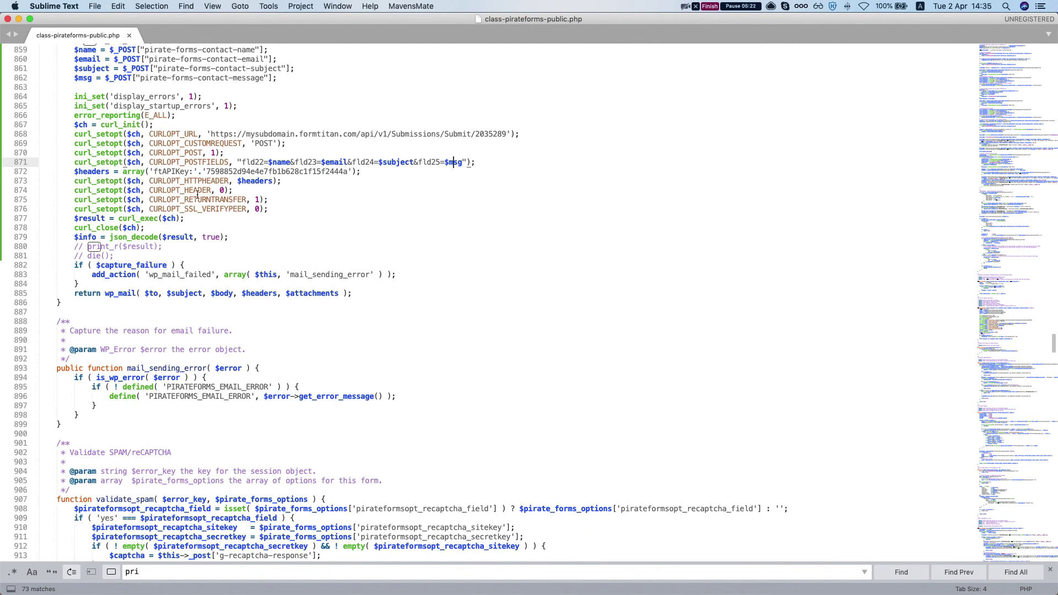
scroll(197, 195, "down", 1)
Use Mission Control to bring the Chrome window with the Auto submit via API builder forward
key("ctrl+Up")
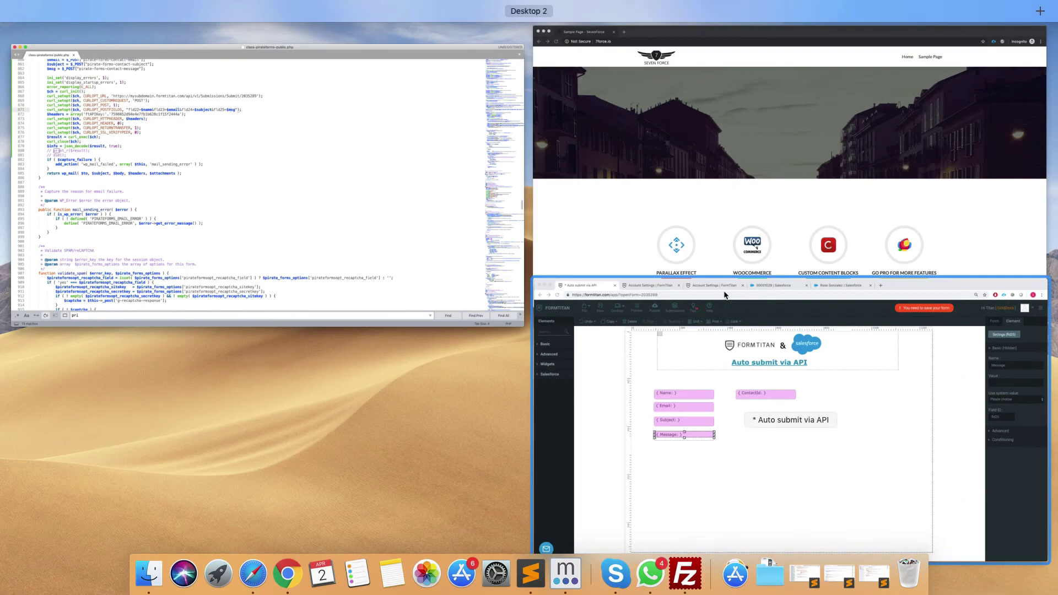
left_click(680, 341)
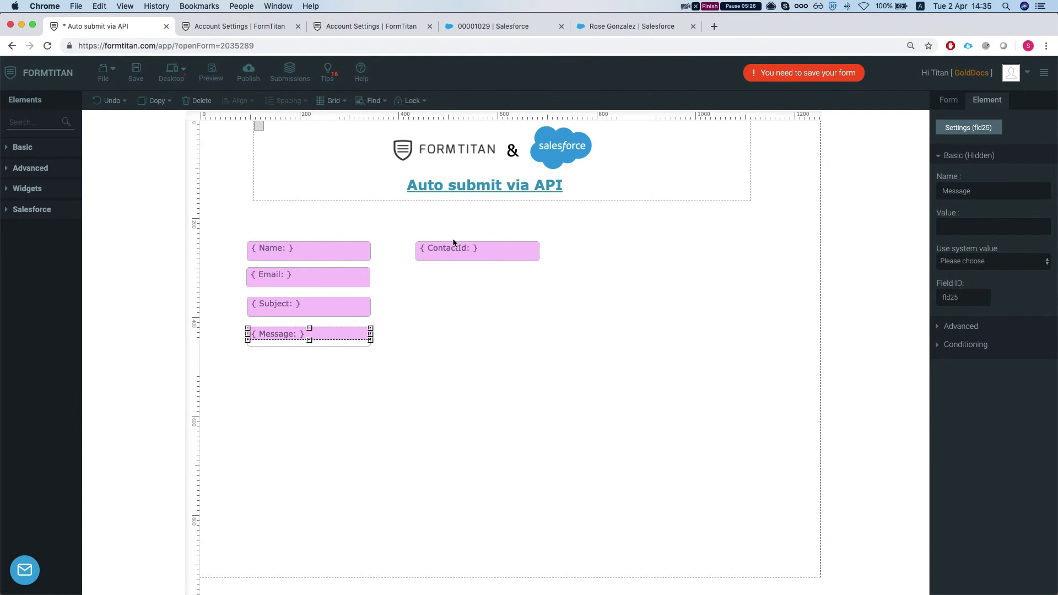